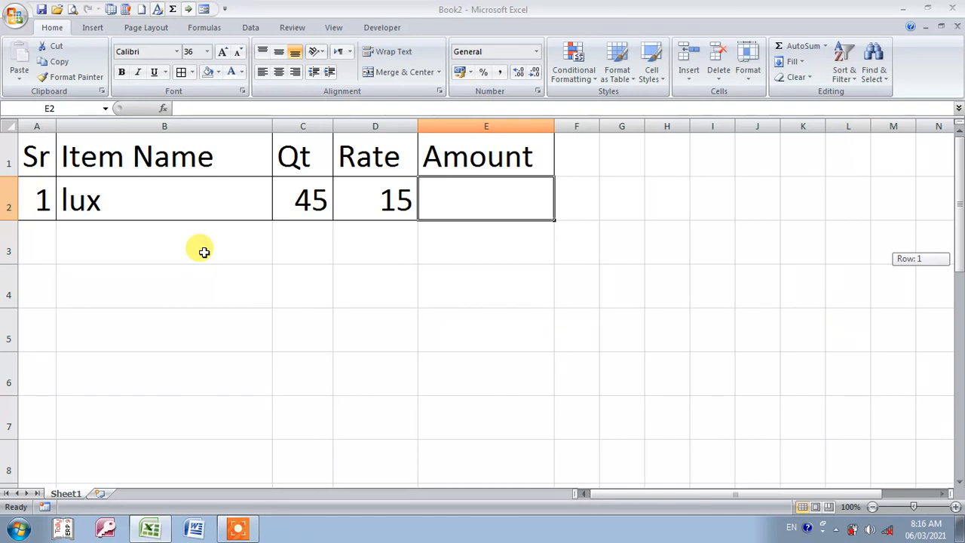
Step: Enter a formula in E2 that multiplies the quantity in C2 by the rate in D2
text(=)
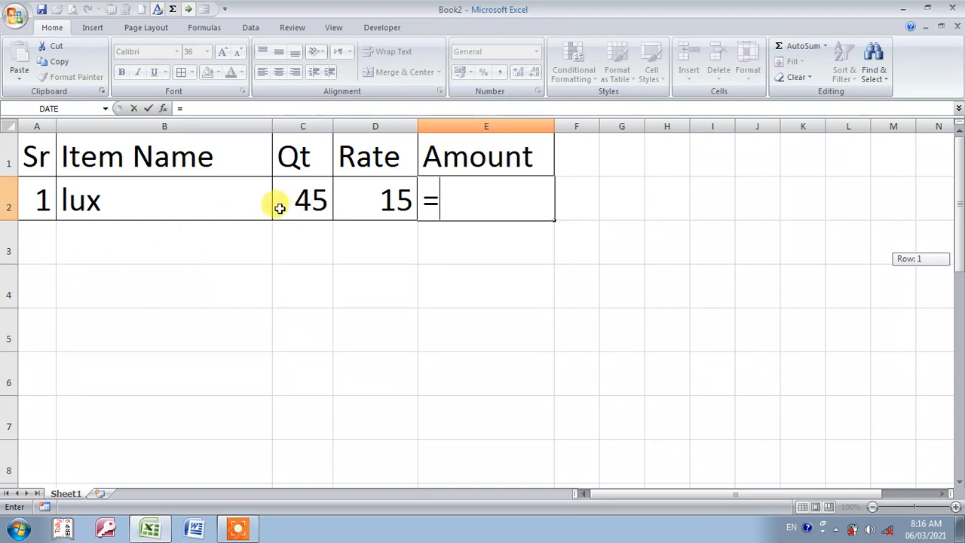
click(304, 199)
text(*)
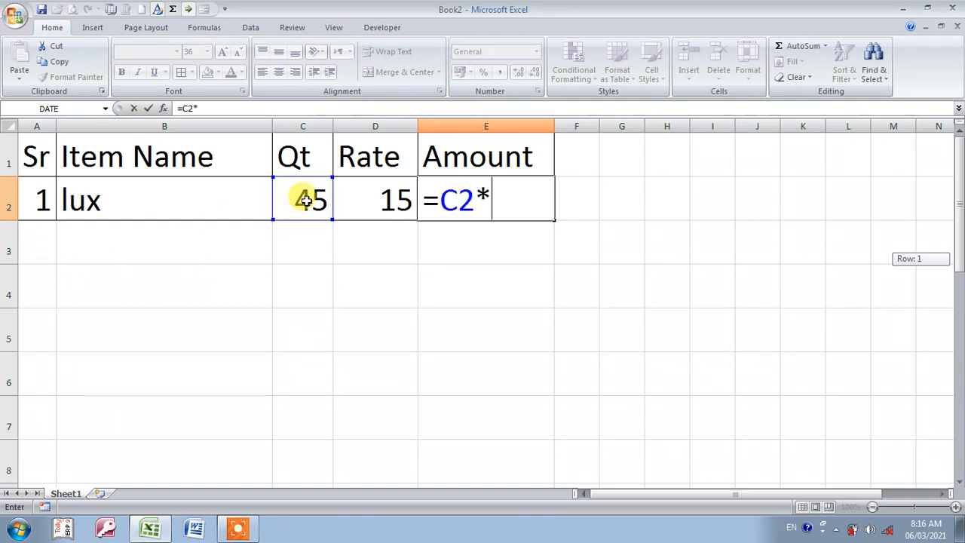
click(391, 190)
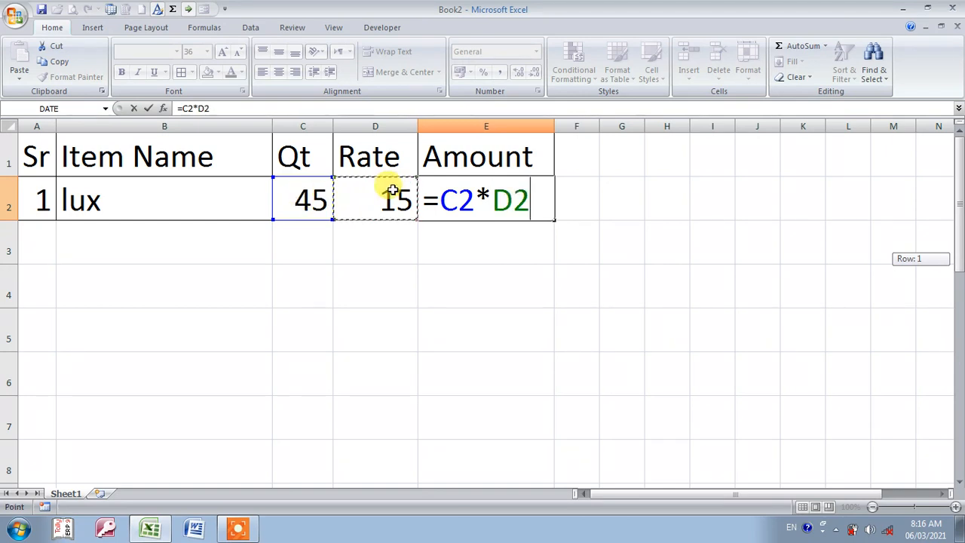
key(Return)
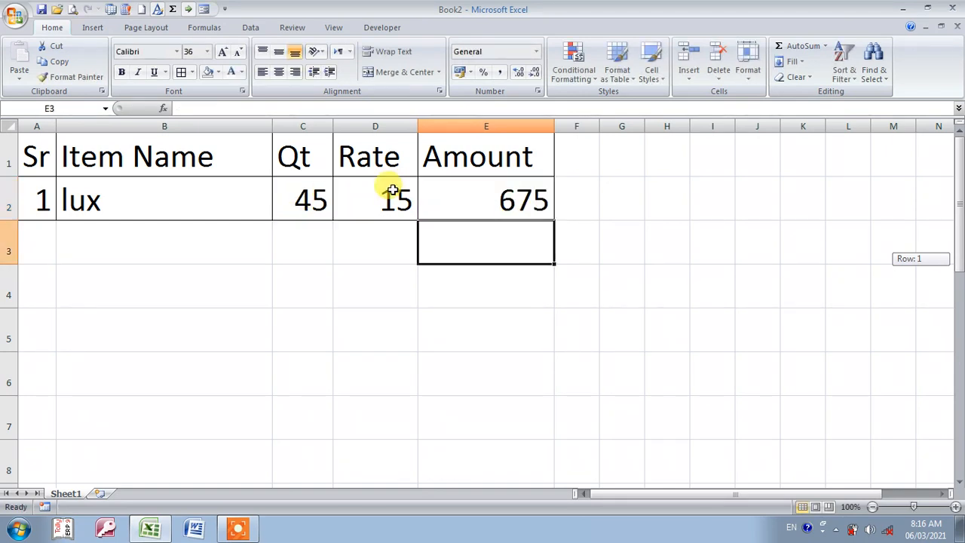
Step: Fill A3:D3 with serial number 2, item Rin, quantity 50 and rate 12
key(Left)
key(Left)
key(Left)
key(Left)
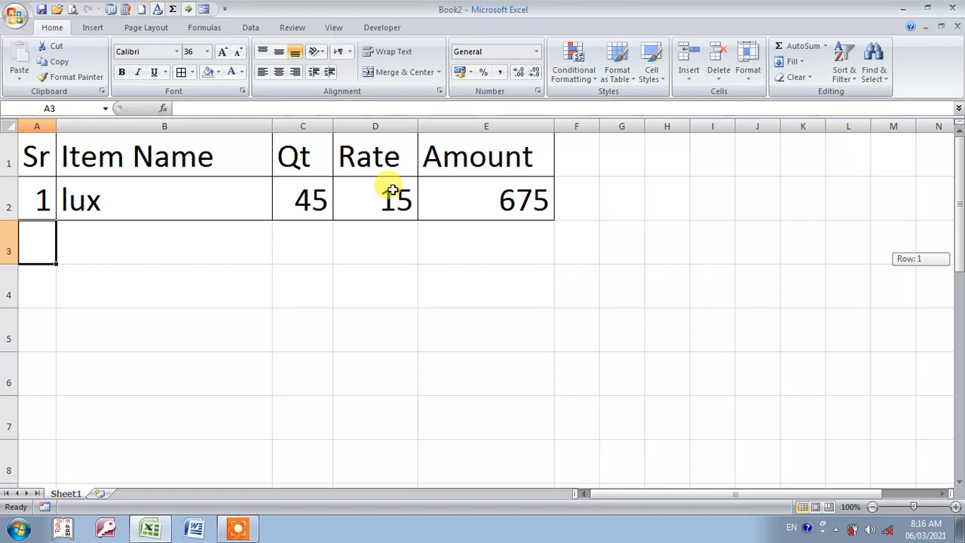
text(2)
key(Tab)
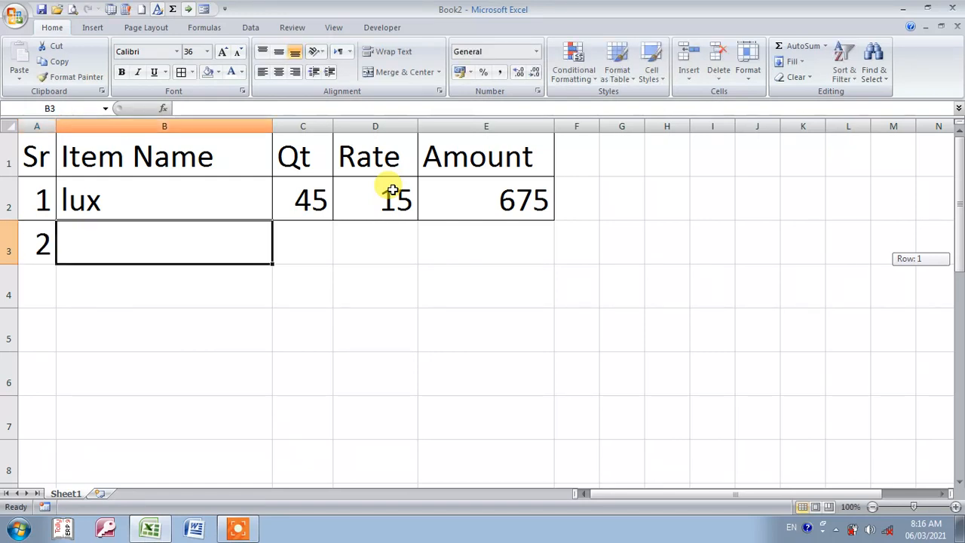
text(Rin)
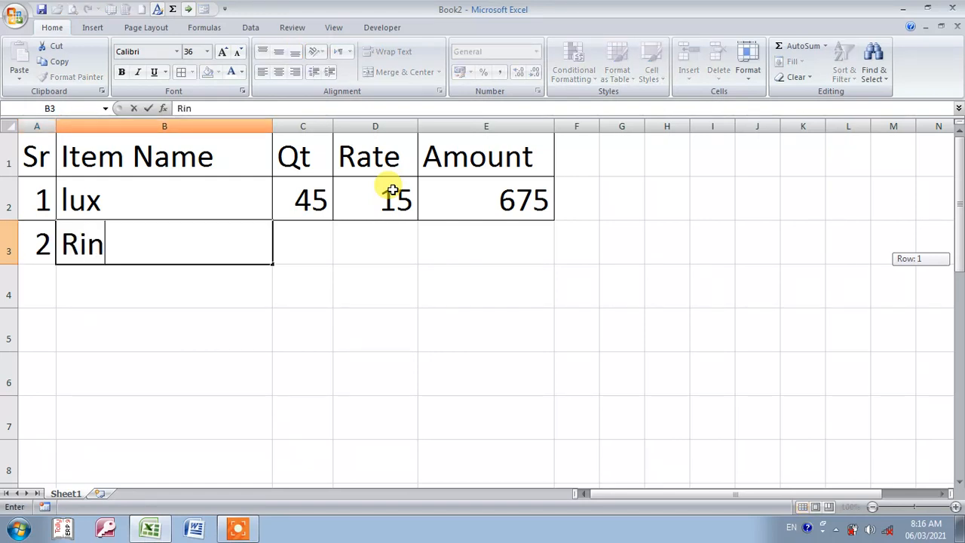
key(Tab)
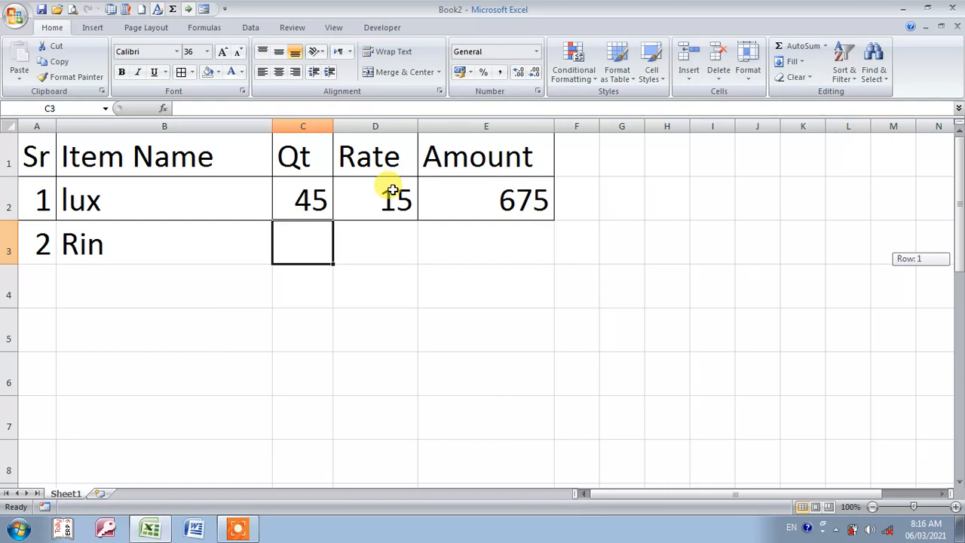
text(50)
key(Tab)
text(12)
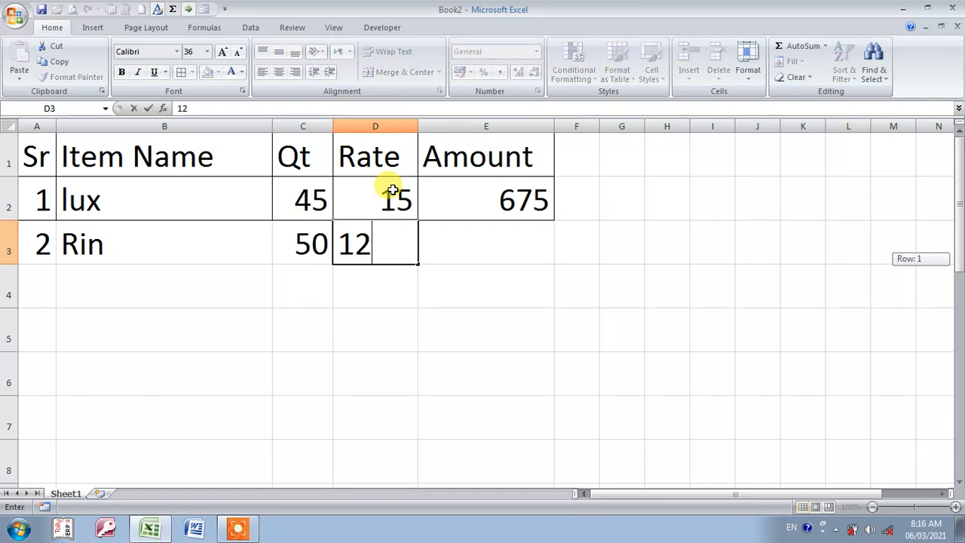
key(Return)
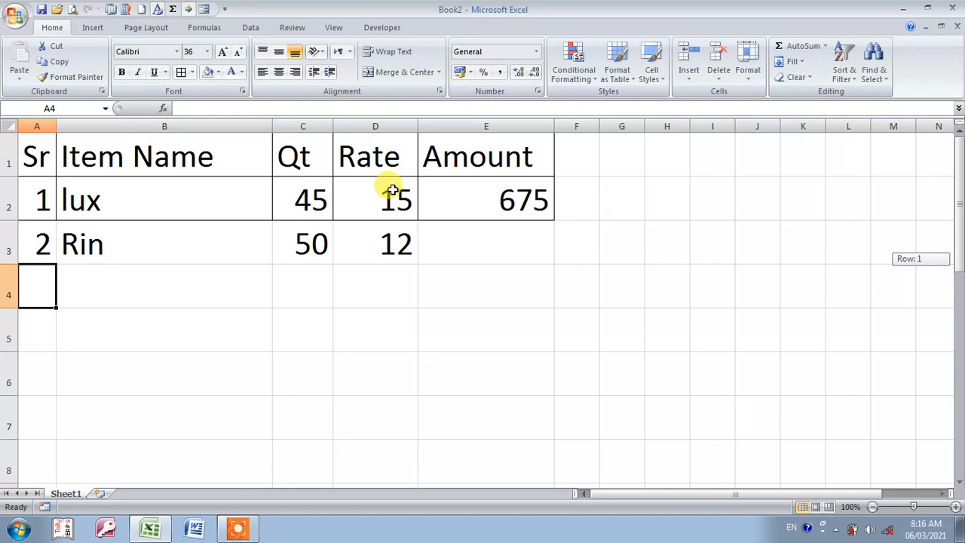
Step: Clear the contents of the Rin row in A3:D3
key(Up)
key(shift+Right)
key(shift+Right)
key(shift+Right)
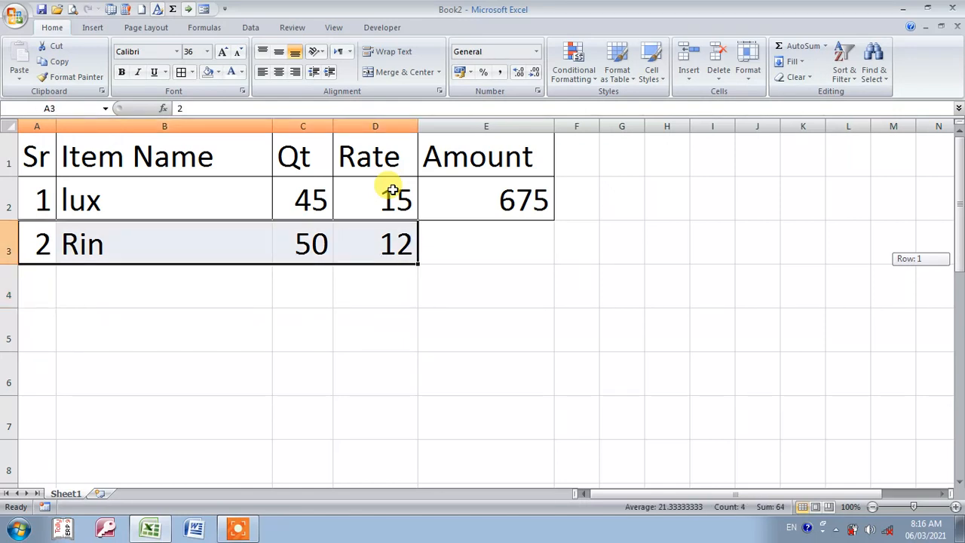
key(Delete)
Step: Format the range A1:E2 as a table with headers, using the light style that has a solid green header row
key(Up)
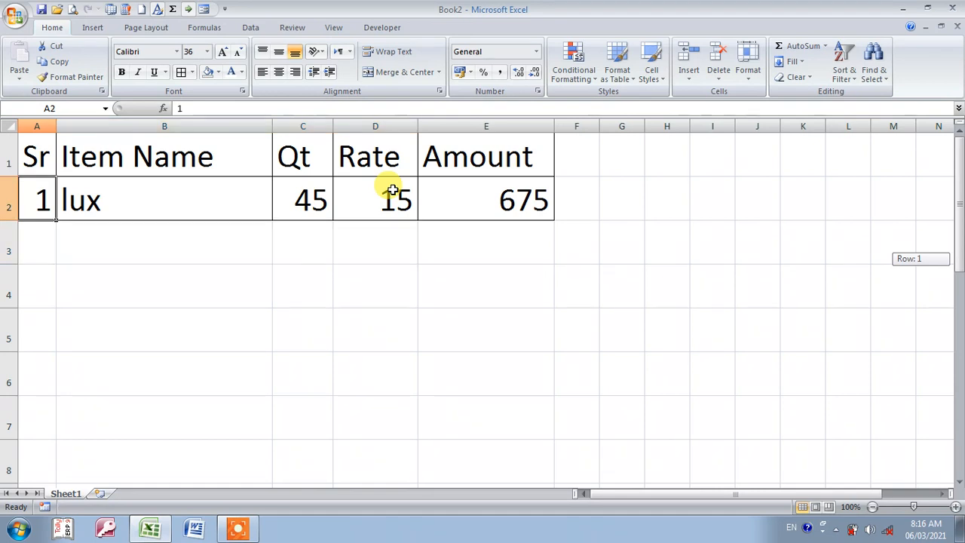
key(Right)
key(Right)
key(Right)
key(Right)
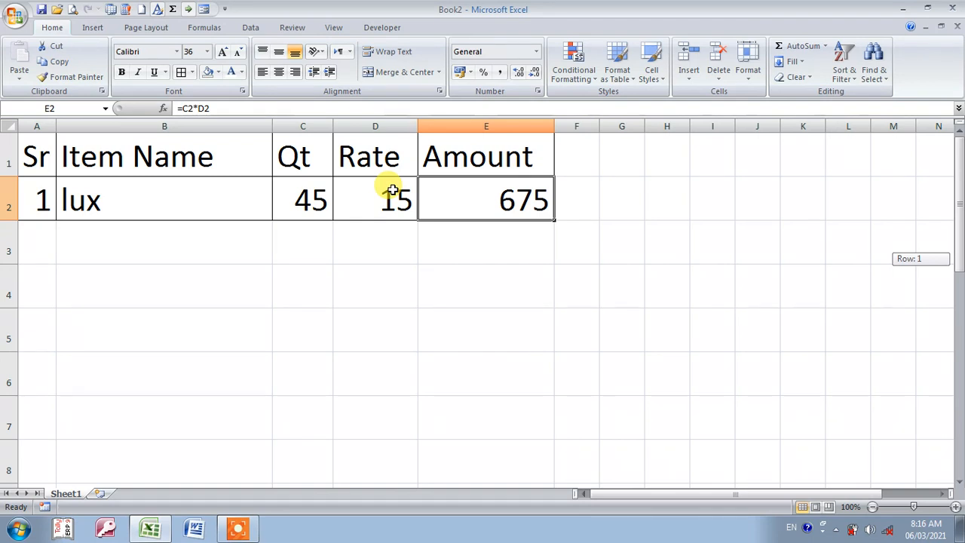
key(shift+Up)
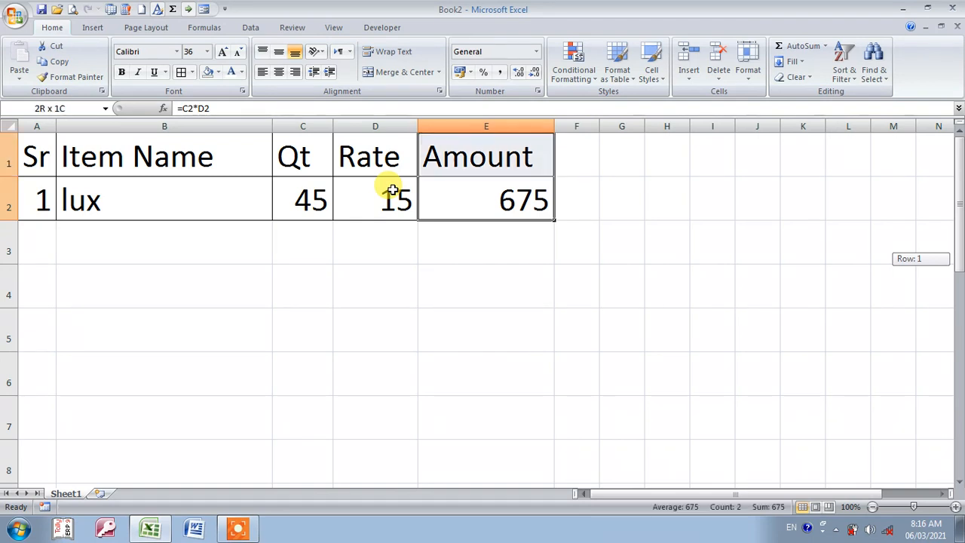
key(shift+Left)
key(shift+Left)
key(shift+Left)
key(shift+Left)
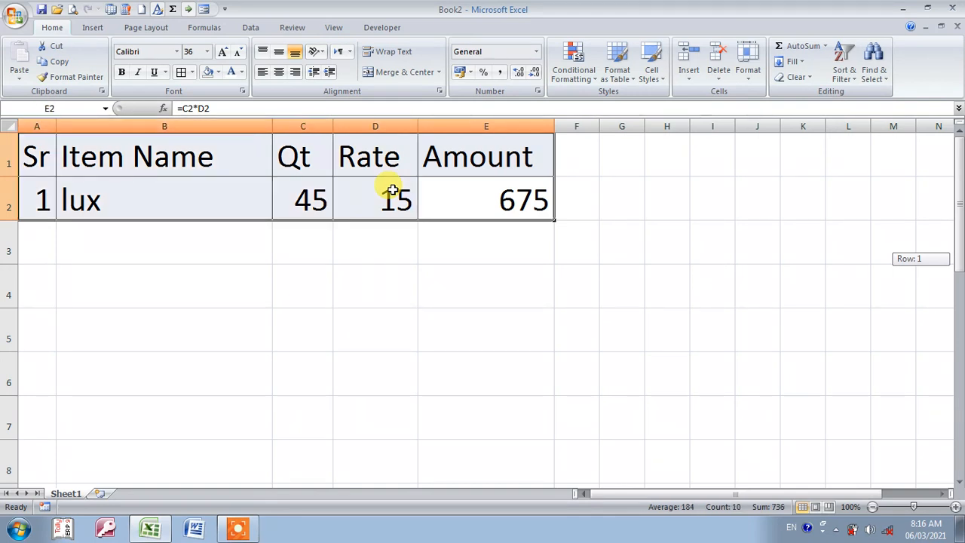
click(619, 71)
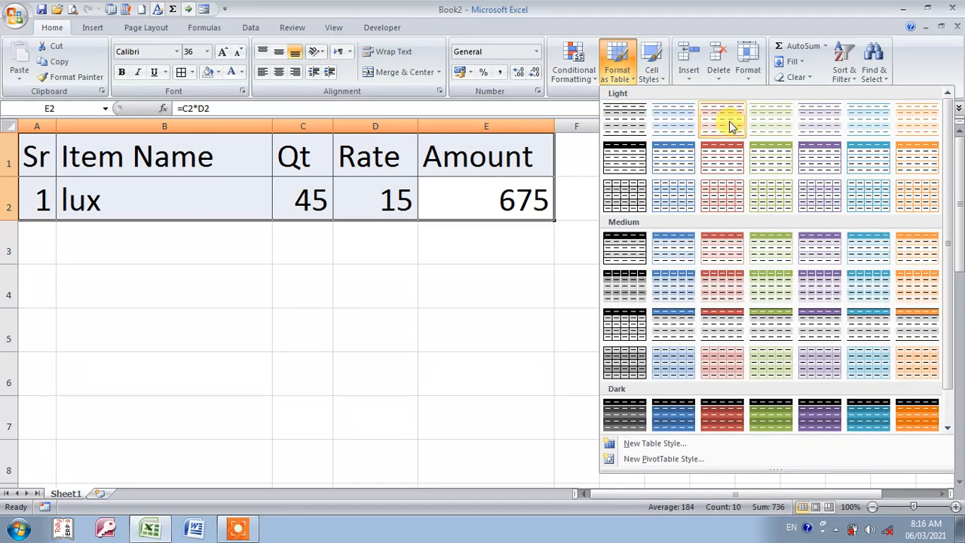
click(766, 157)
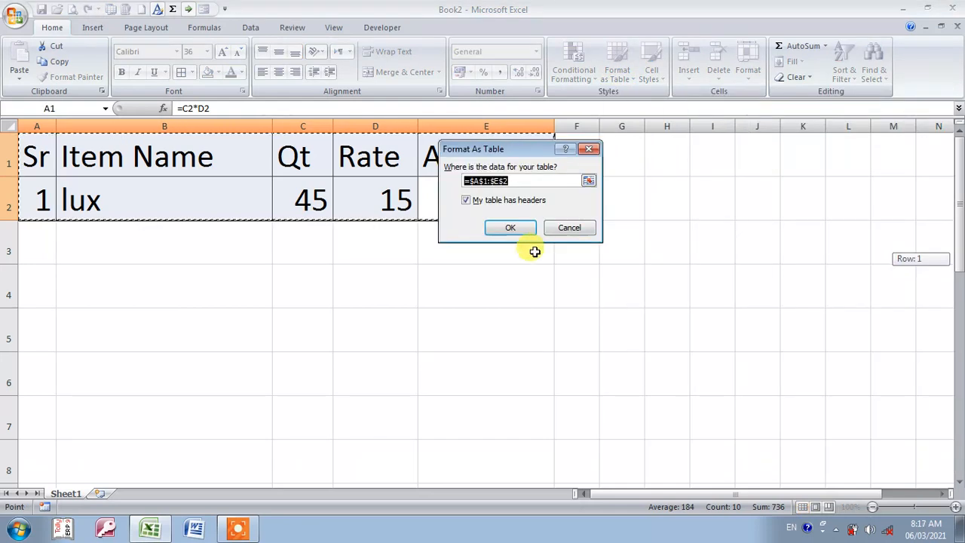
click(511, 227)
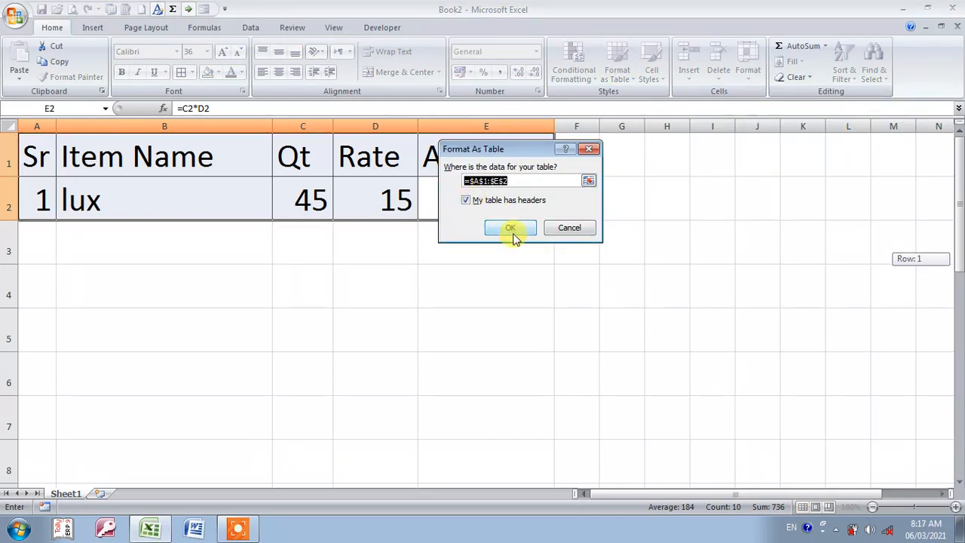
click(513, 231)
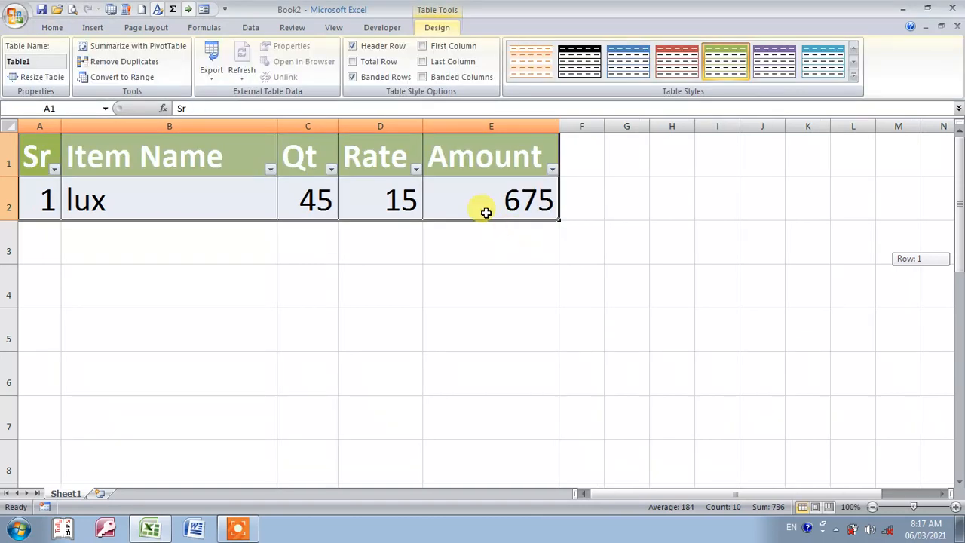
Step: Remove the filter buttons from the table headers and add a new table row below the lux entry
click(257, 30)
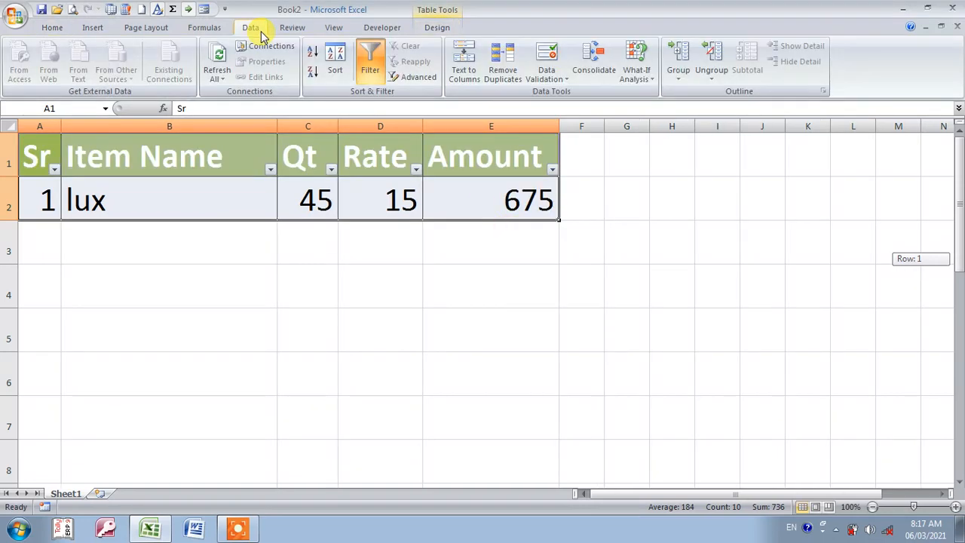
click(371, 67)
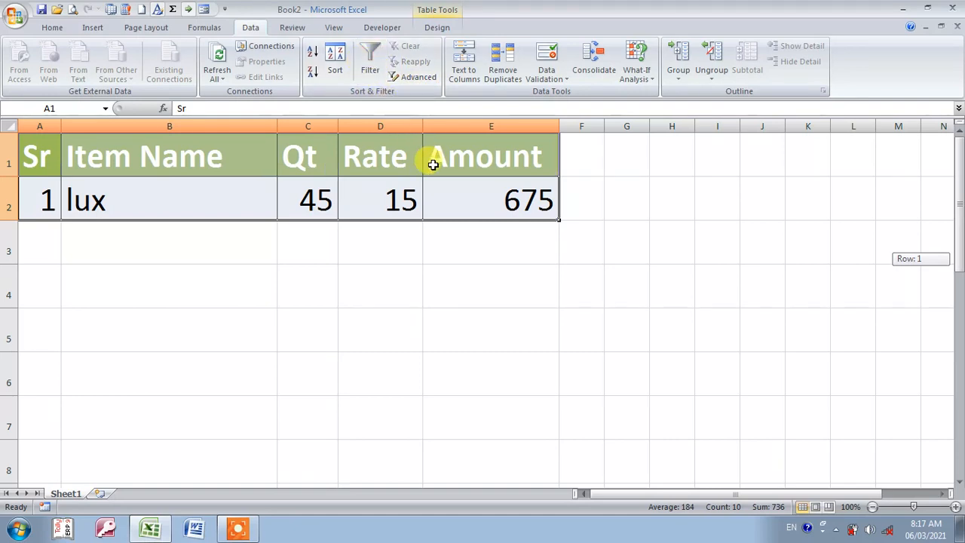
click(481, 200)
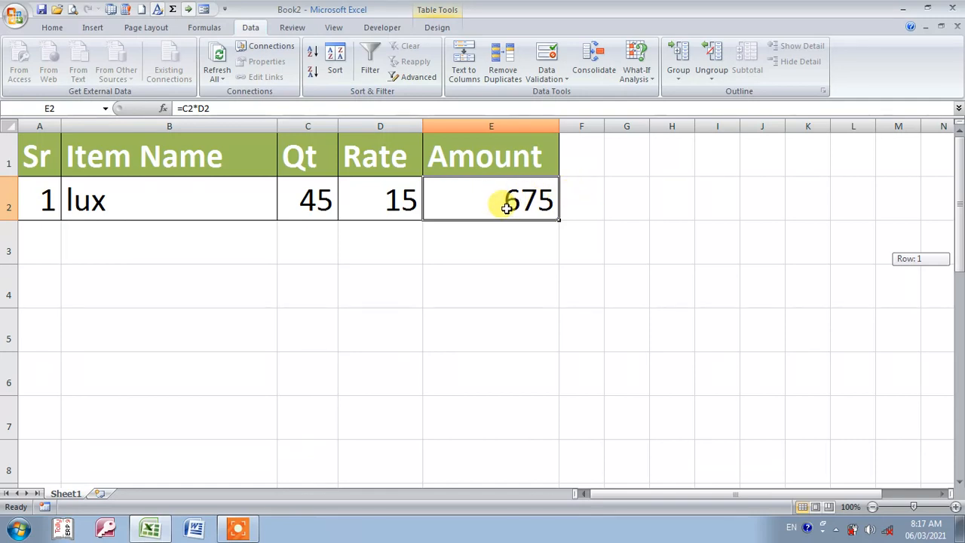
key(Tab)
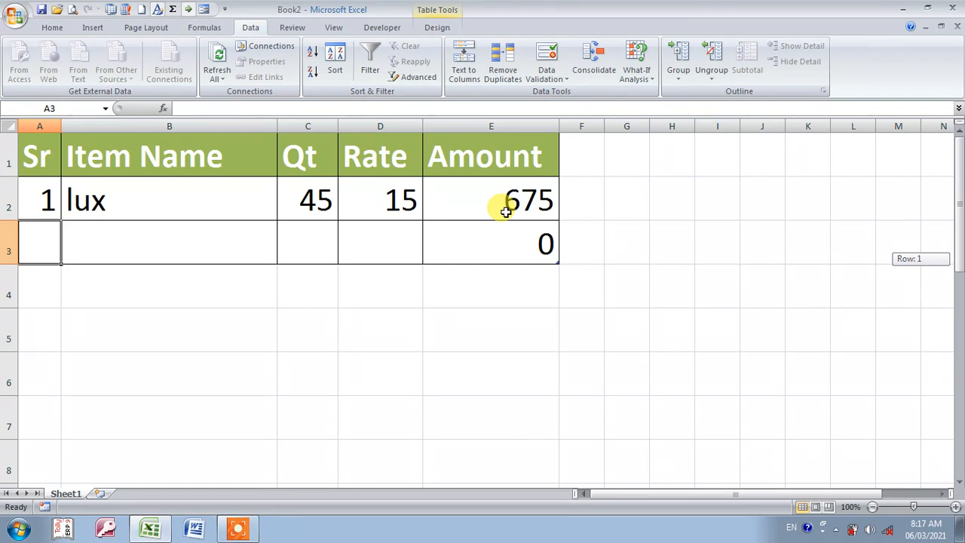
Step: Fill the new table row with serial number 2, item lux, quantity 50 and rate 12
text(2)
key(Tab)
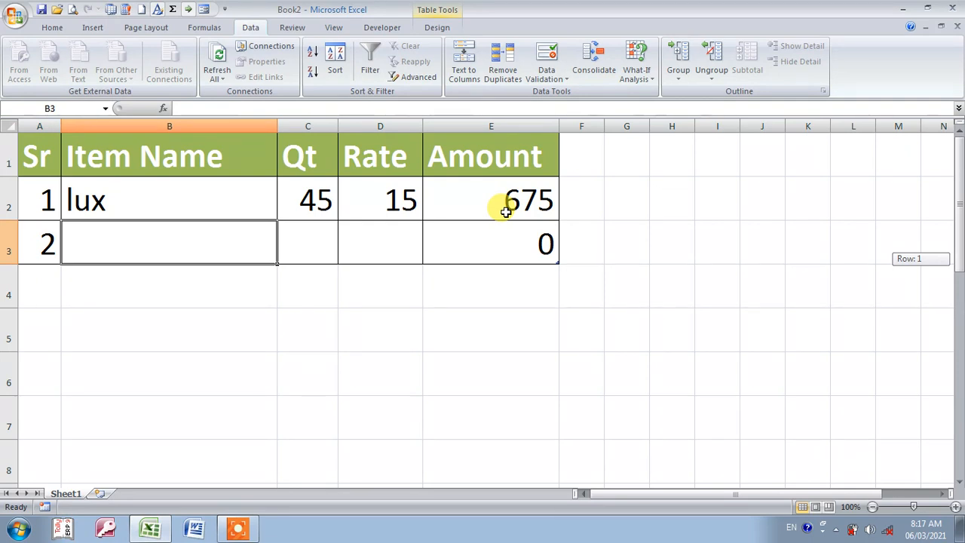
text(Lux)
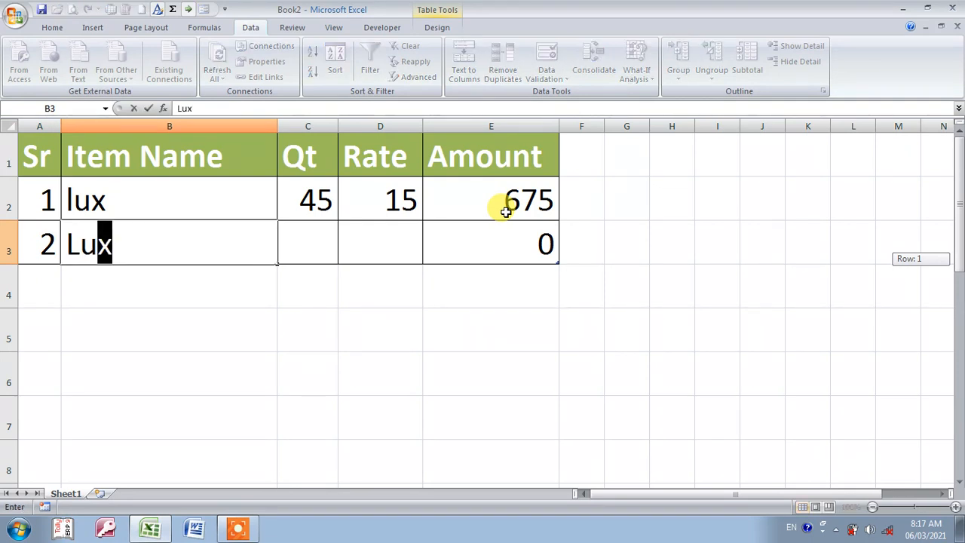
key(Tab)
text(50)
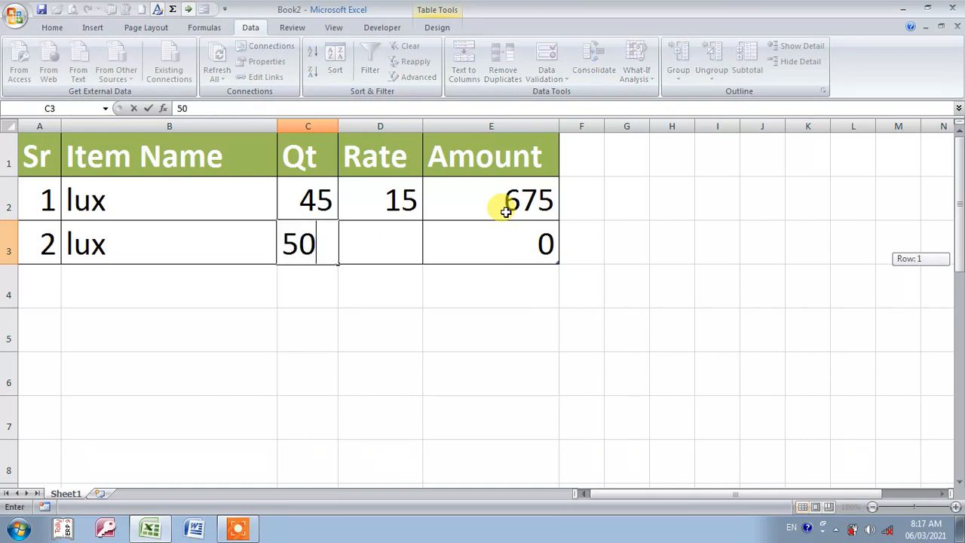
key(Tab)
text(12)
key(Tab)
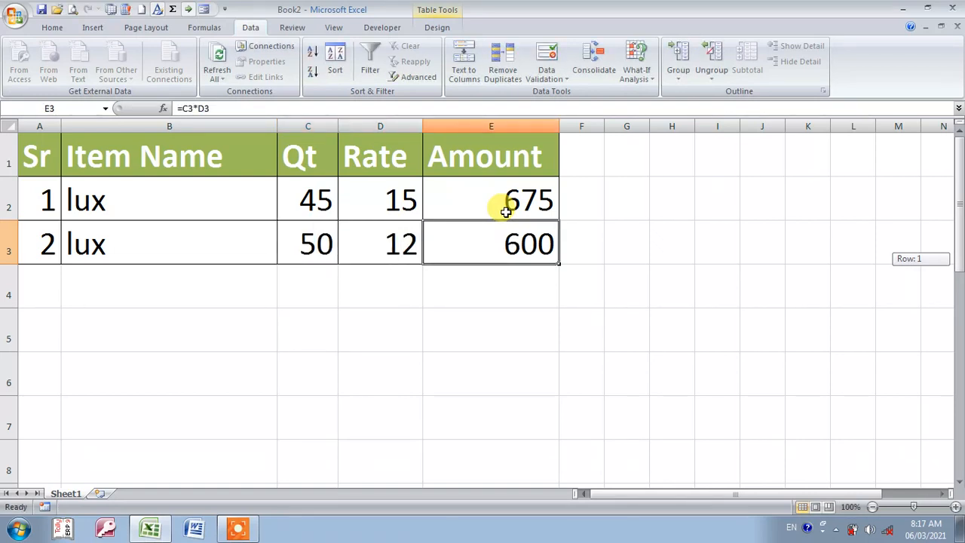
Step: Add a third table record with serial number 3, item Colget, quantity 15 and rate 55
key(Tab)
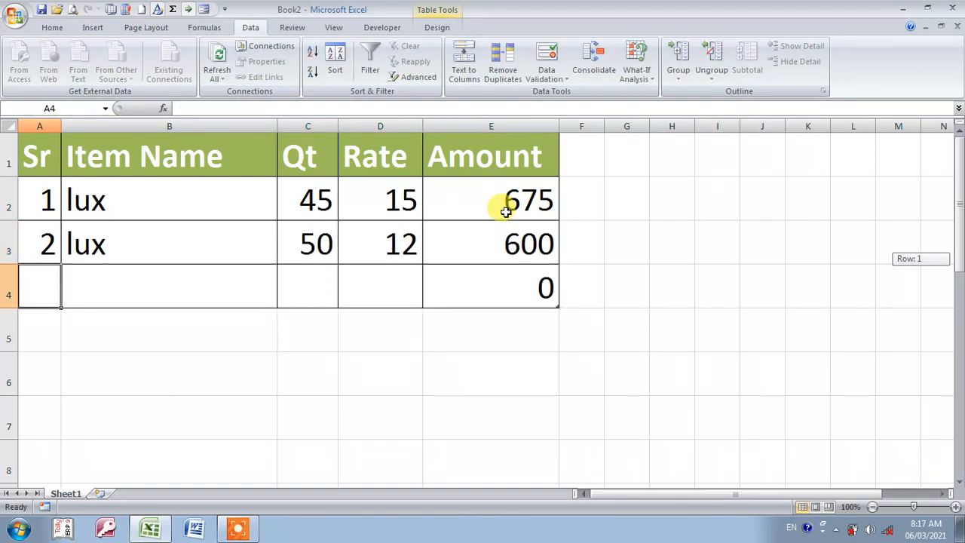
text(3)
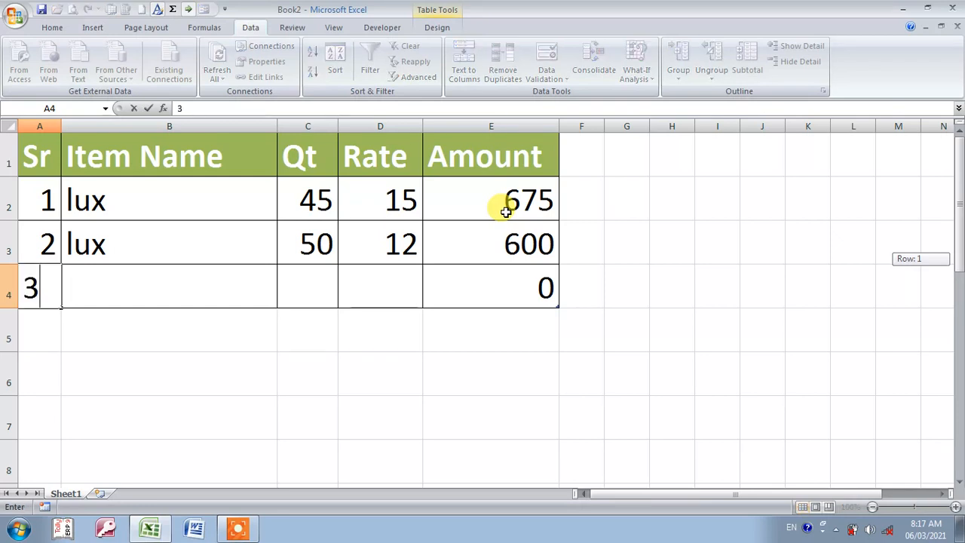
key(Tab)
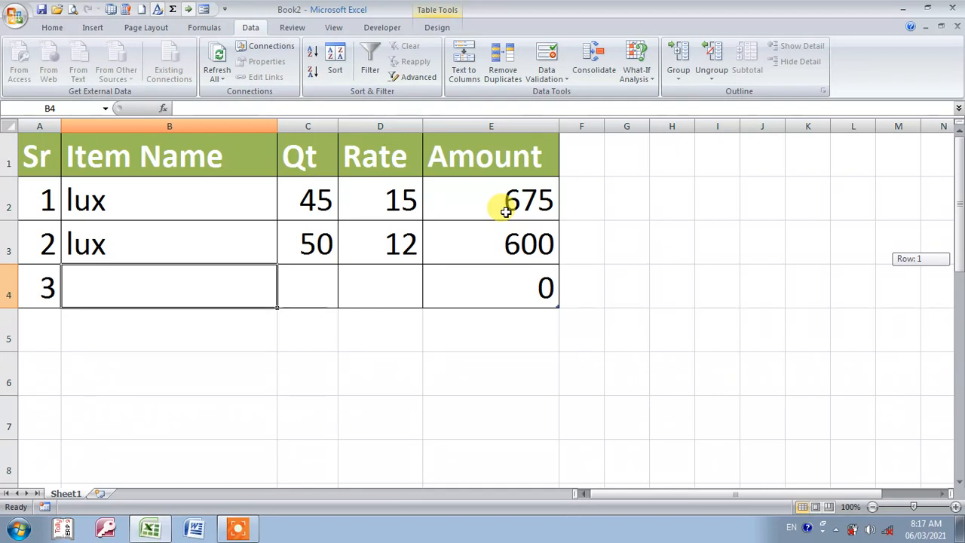
text(Col)
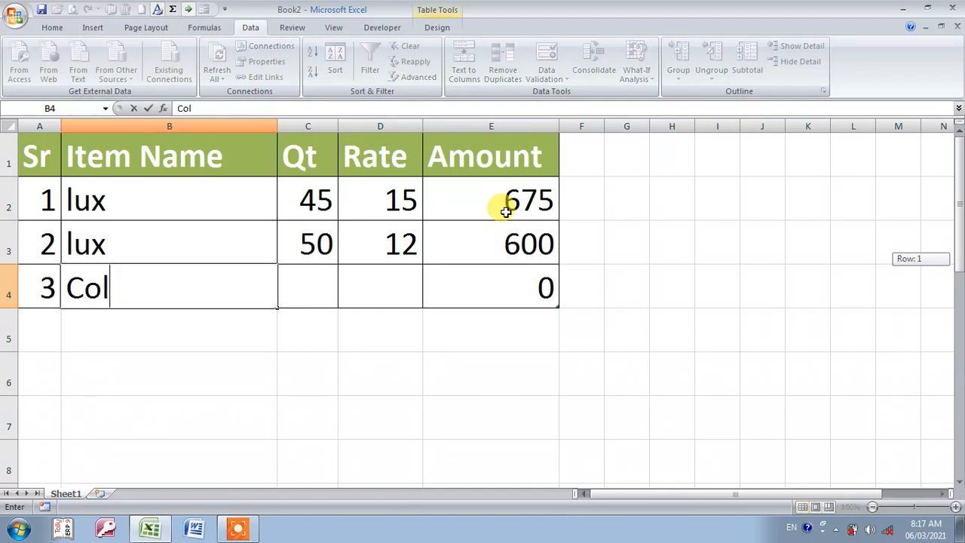
text(get)
key(Tab)
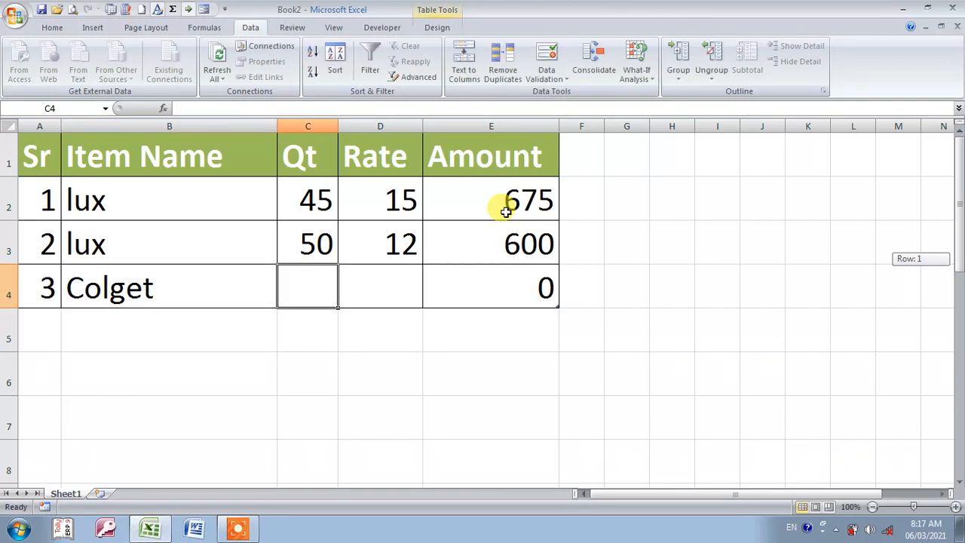
text(15)
key(Tab)
text(55)
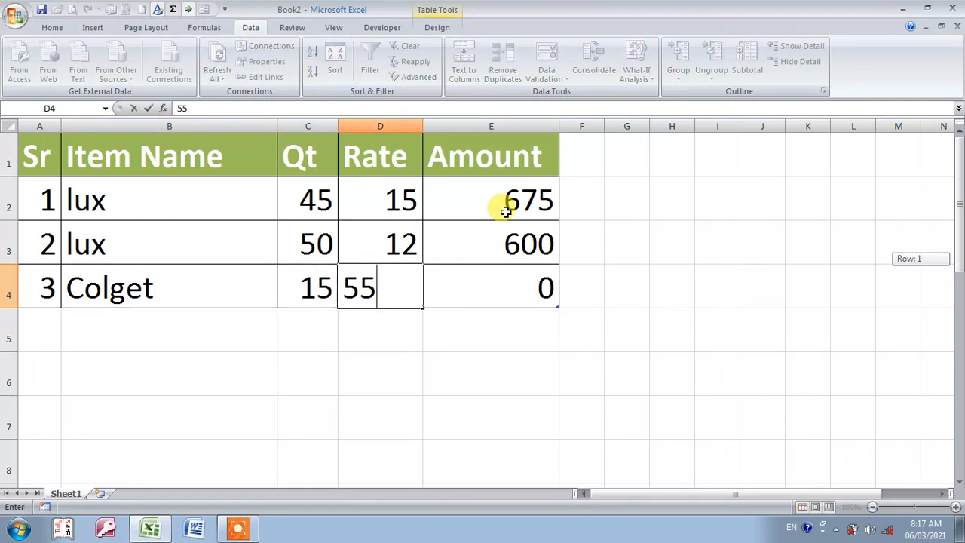
key(Tab)
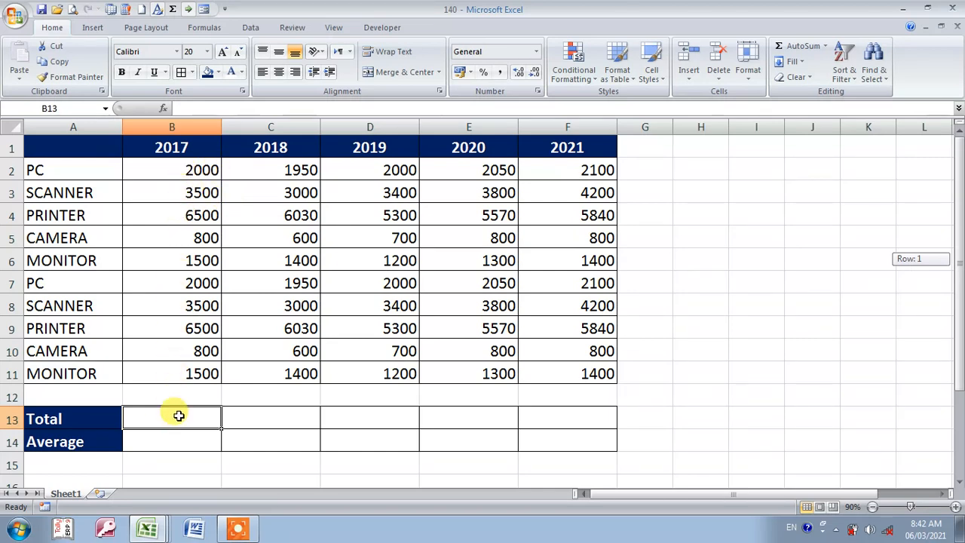
text(=)
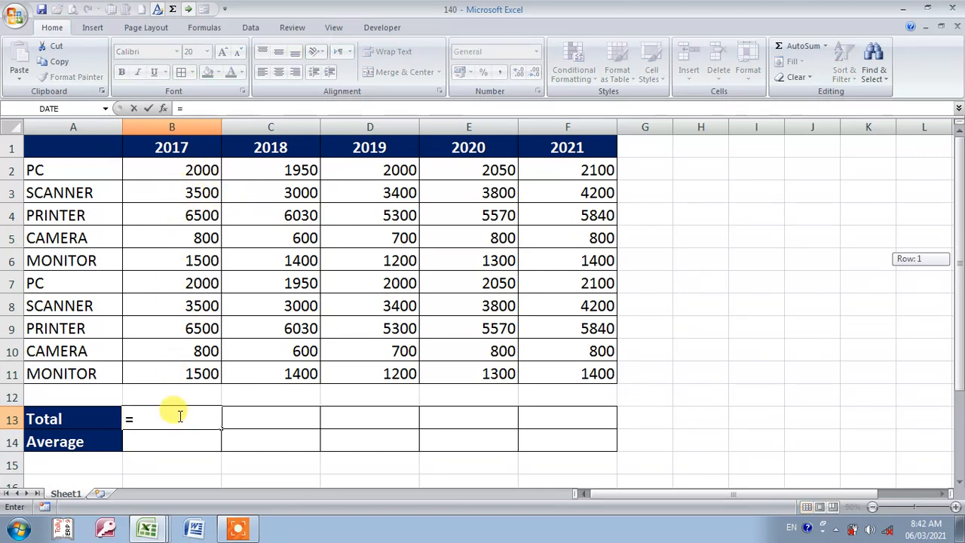
text(sum()
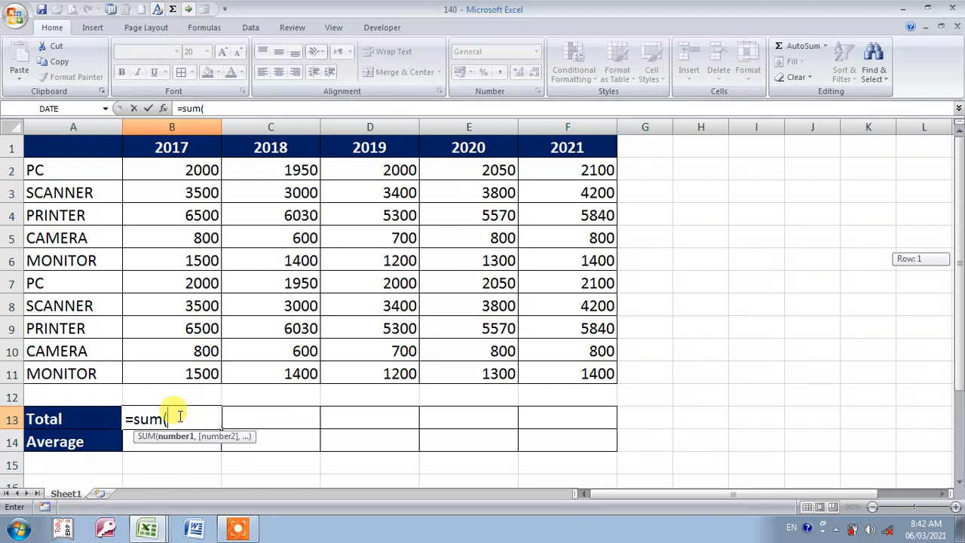
drag(193, 169, 197, 374)
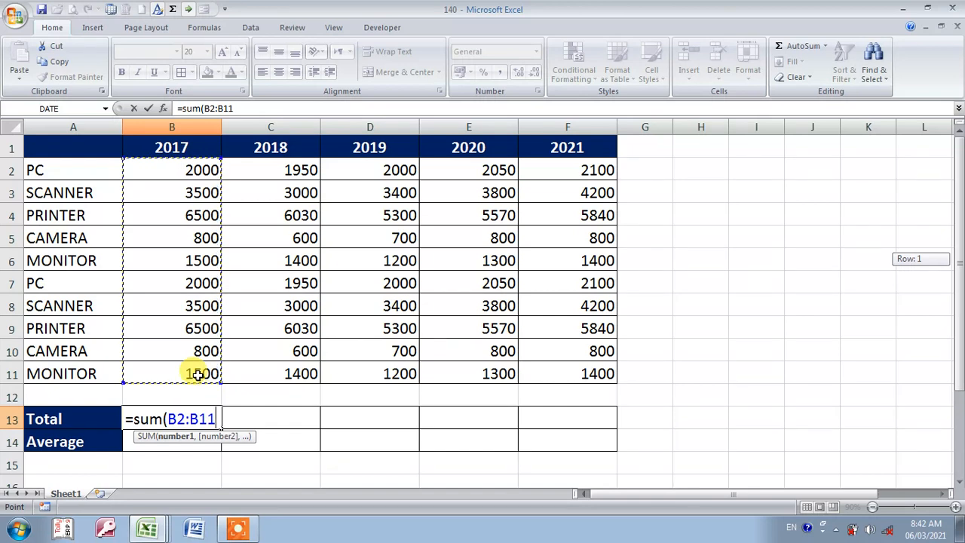
key(BackSpace)
key(BackSpace)
key(BackSpace)
key(BackSpace)
key(BackSpace)
key(BackSpace)
key(BackSpace)
key(BackSpace)
key(BackSpace)
key(BackSpace)
key(BackSpace)
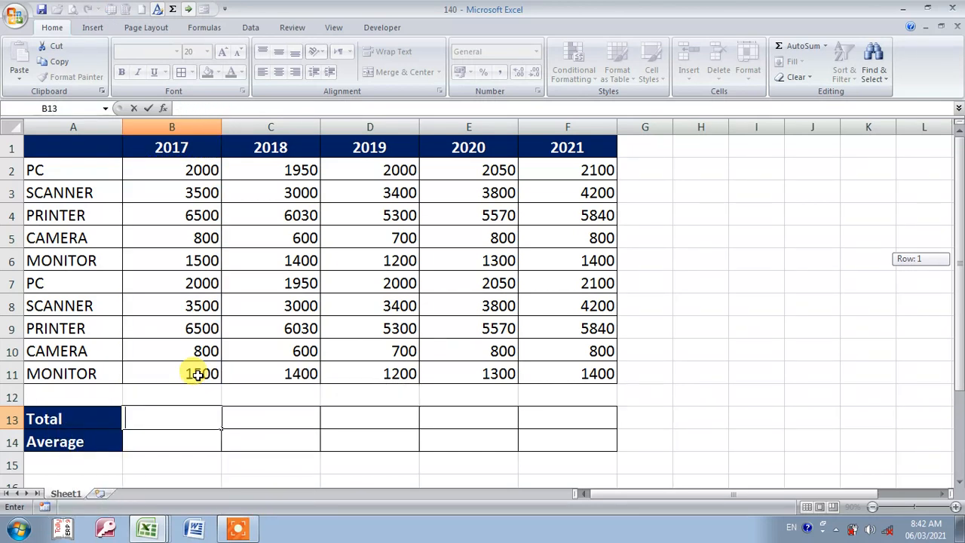
click(189, 472)
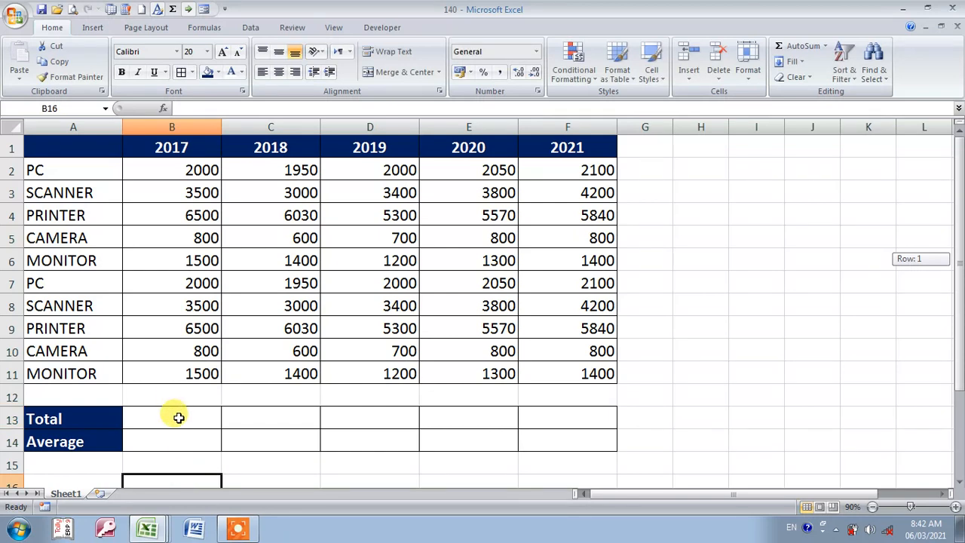
click(350, 418)
Step: Fill the Total cells B13:F13 for all five years at once with the formula =SUM(B2:B11)
click(186, 415)
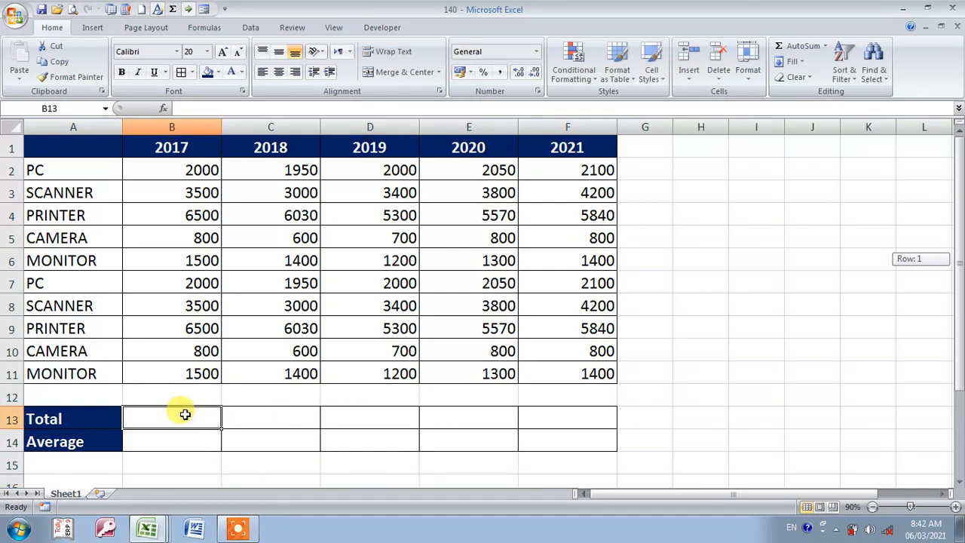
key(shift+Right)
key(shift+Right)
key(shift+Right)
key(shift+Right)
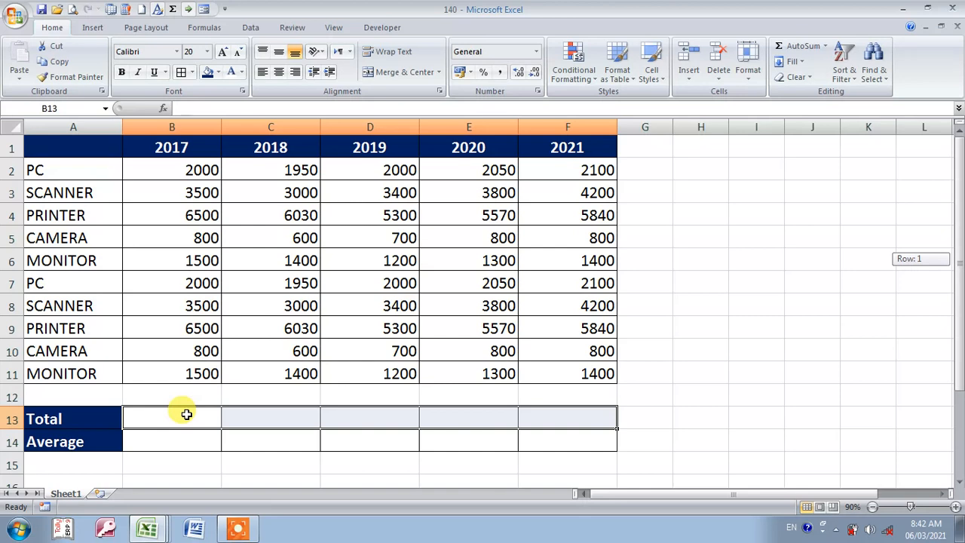
text(=sum)
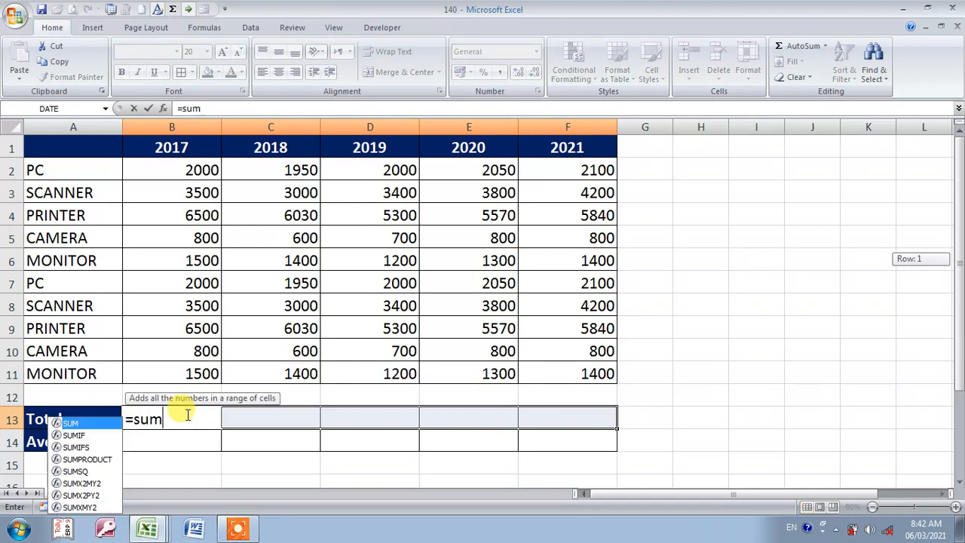
text(()
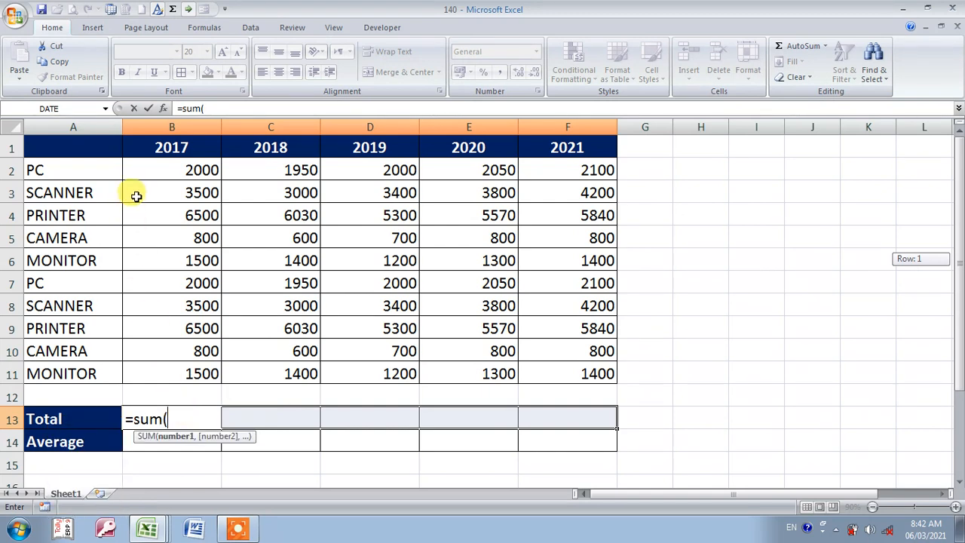
drag(175, 169, 174, 370)
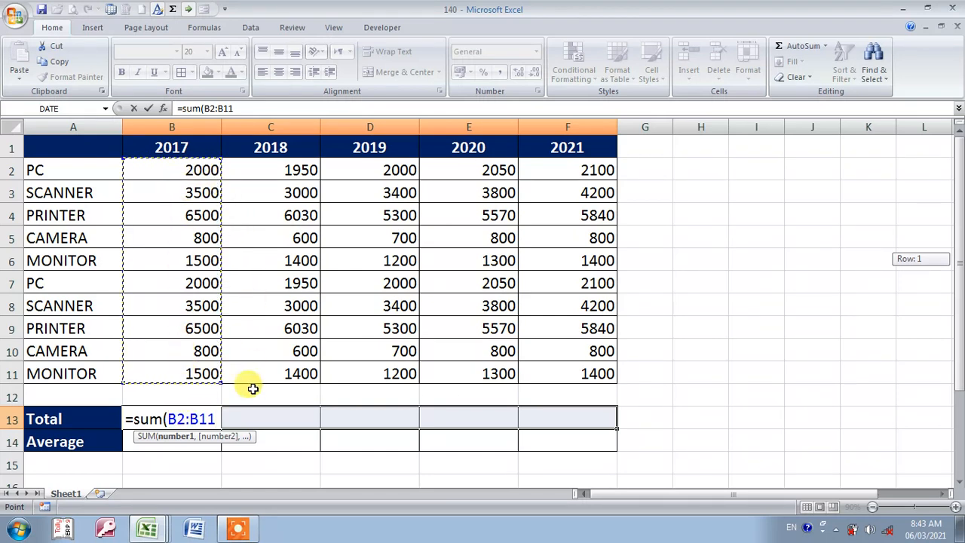
text())
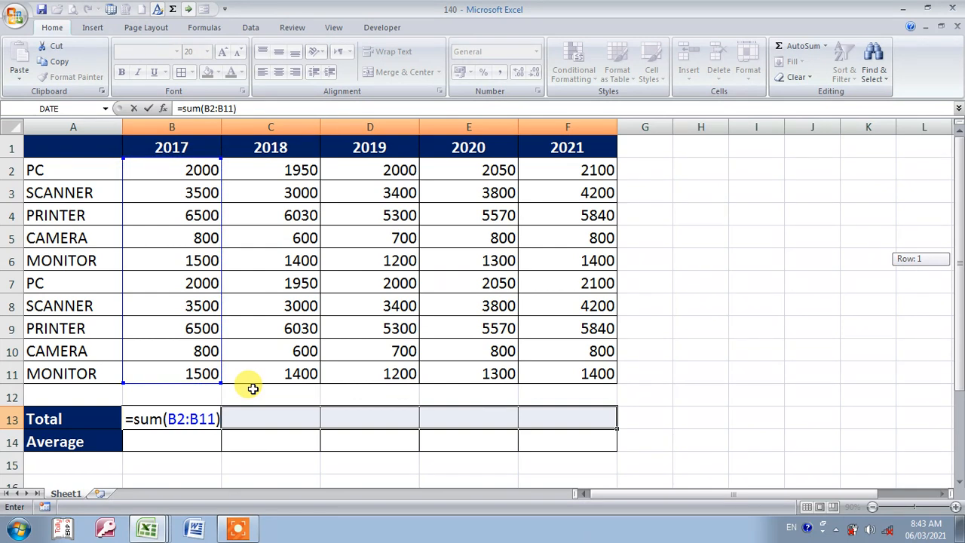
key(ctrl+Return)
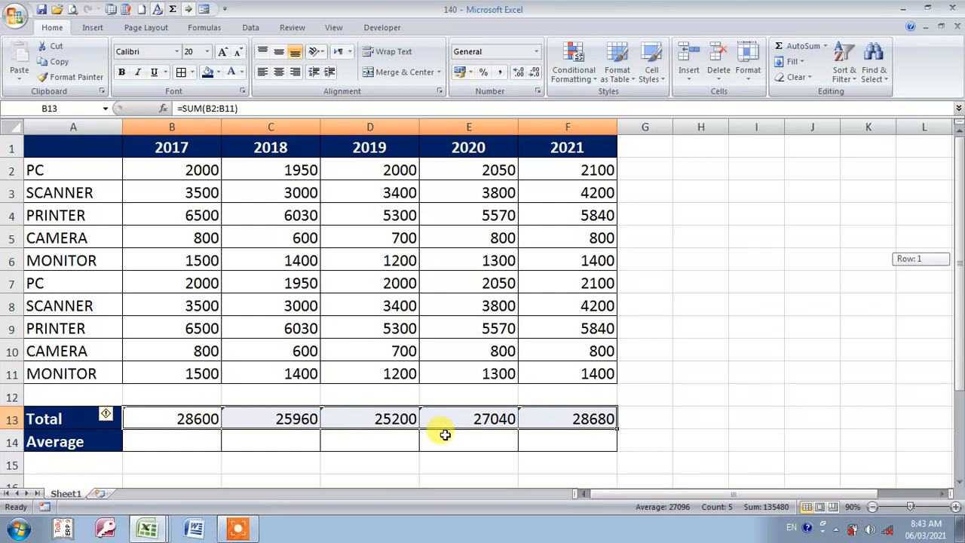
click(192, 442)
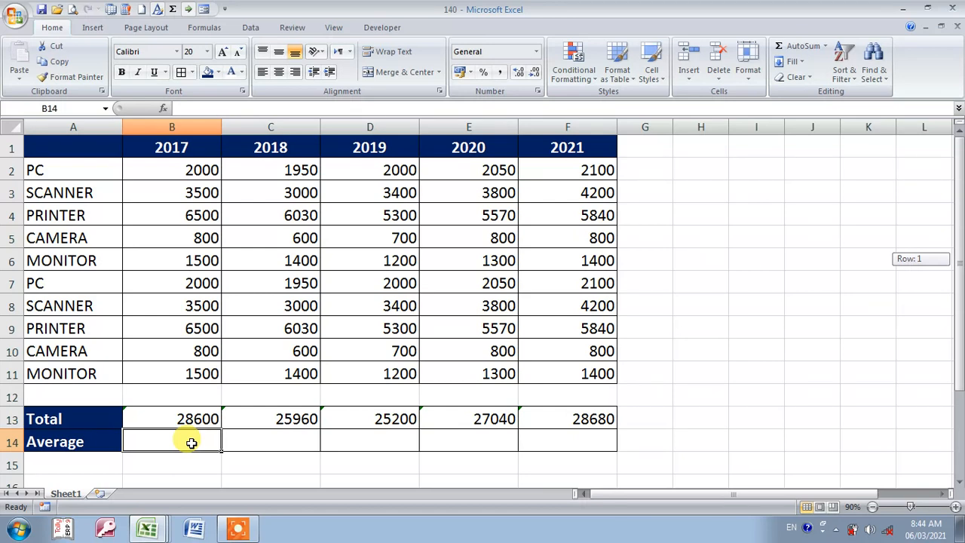
key(shift+Right)
key(shift+Right)
key(shift+Right)
key(shift+Right)
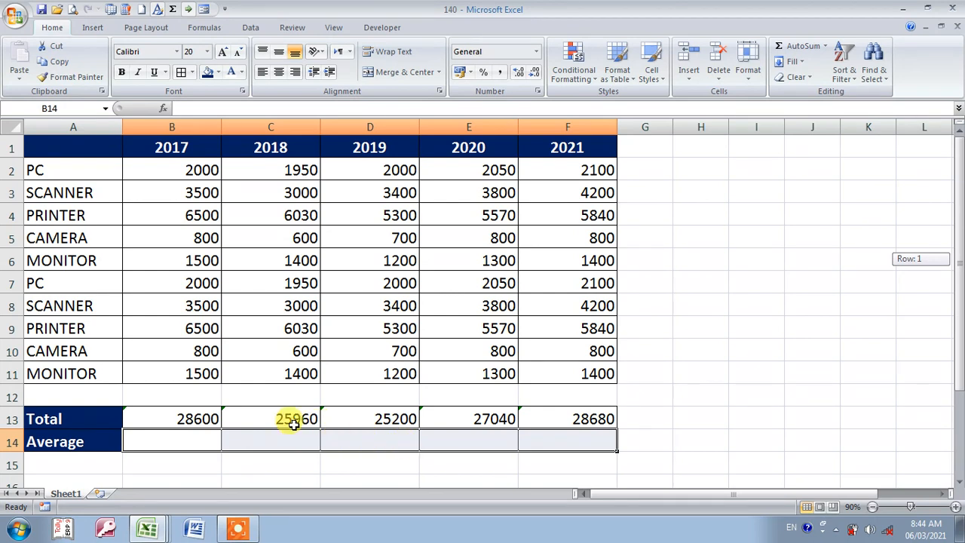
Step: Fill the Average cells B14:F14 for all five years at once with the formula =AVERAGE(B2:B11)
click(200, 441)
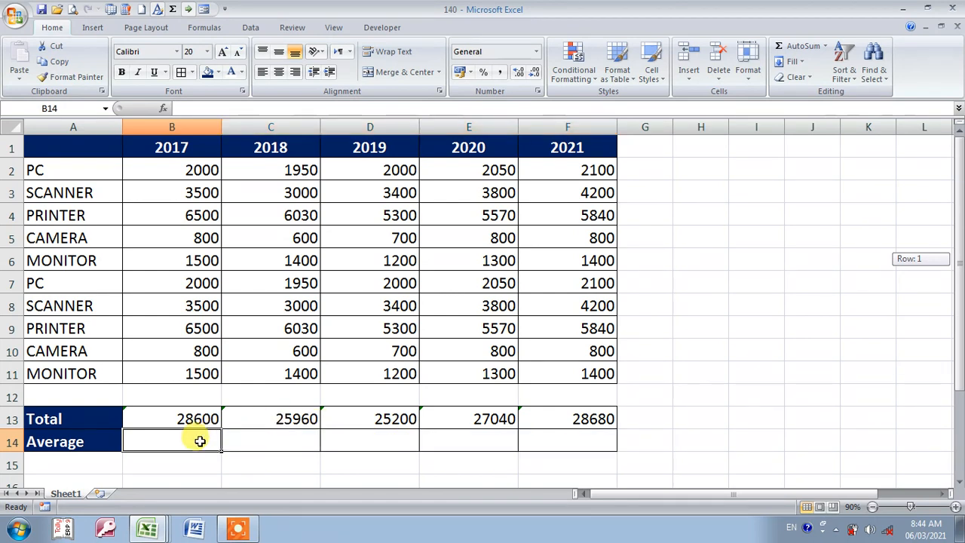
key(shift+Right)
key(shift+Right)
key(shift+Right)
key(shift+Right)
key(shift+Right)
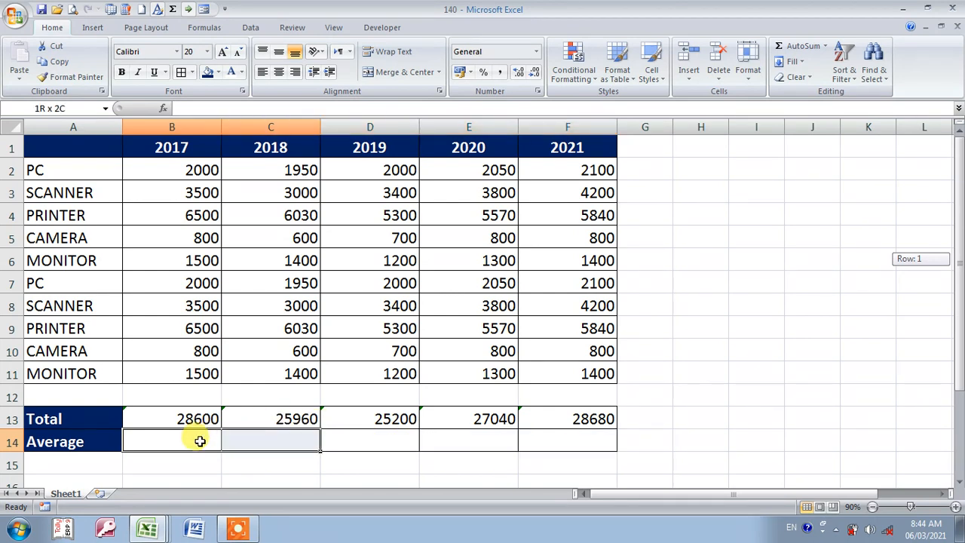
key(shift+Left)
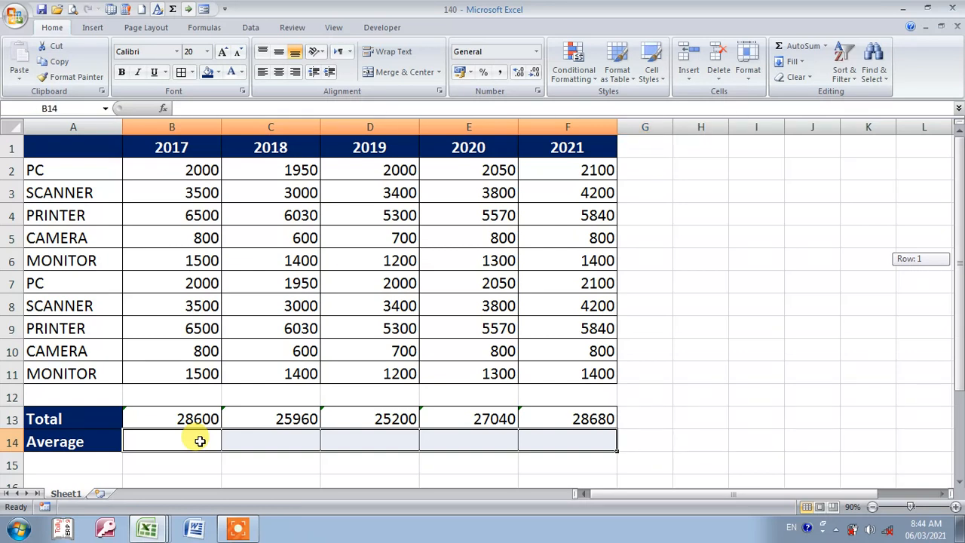
text(=)
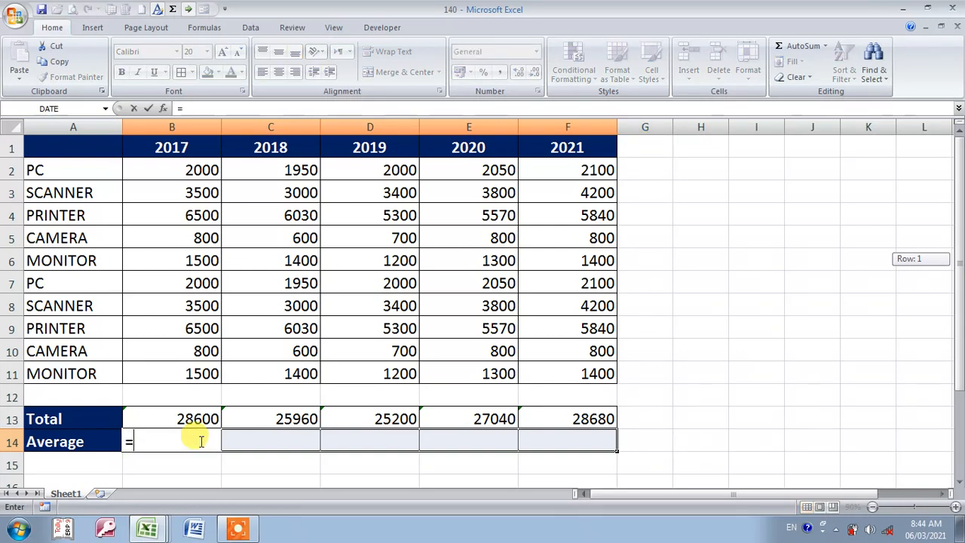
text(average)
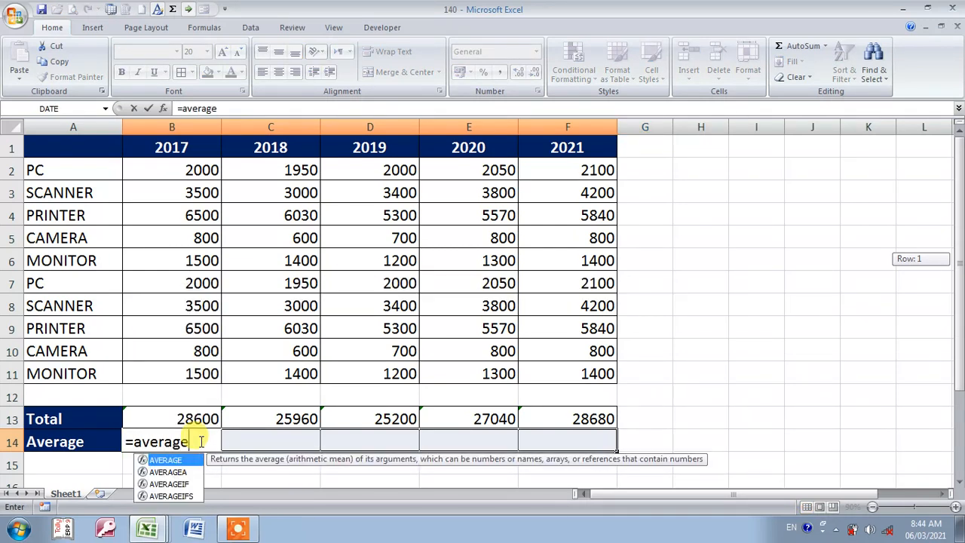
text(()
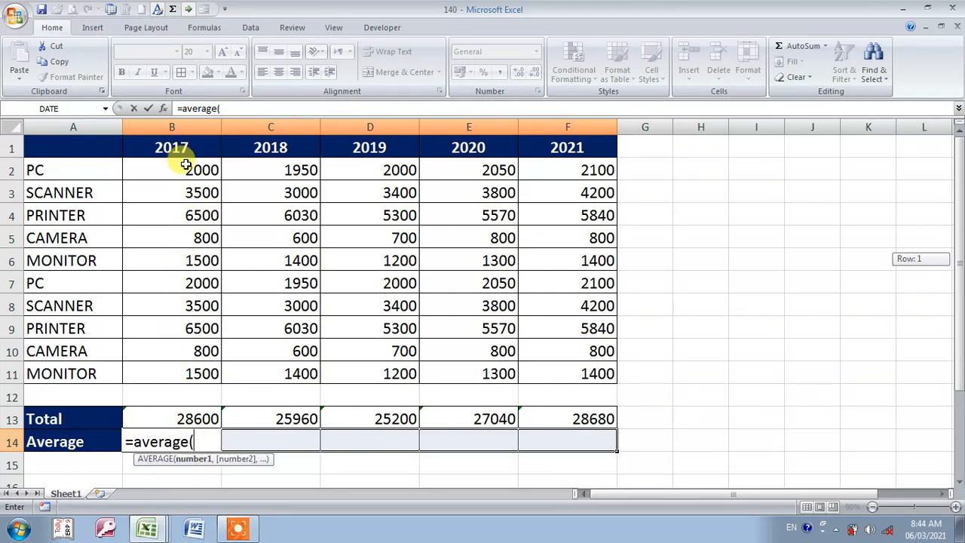
drag(185, 164, 169, 379)
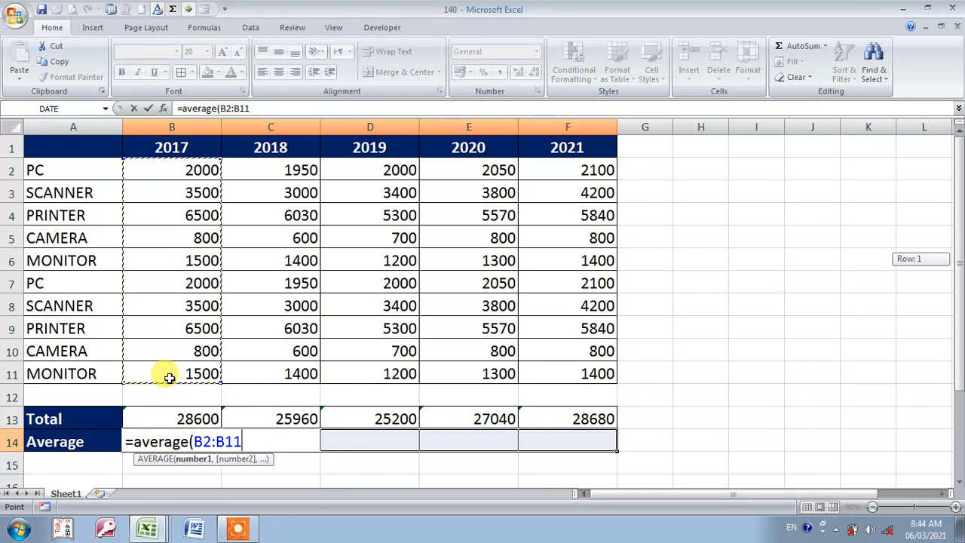
key(ctrl+Return)
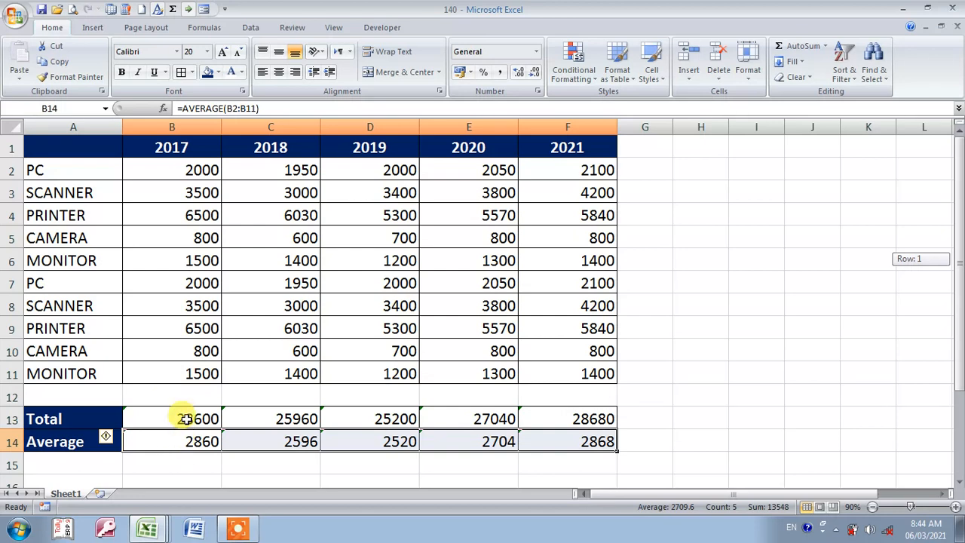
Step: Change the 2017 figures to 3000 for the PC in row 7 and 4500 for the MONITOR in row 6
click(187, 283)
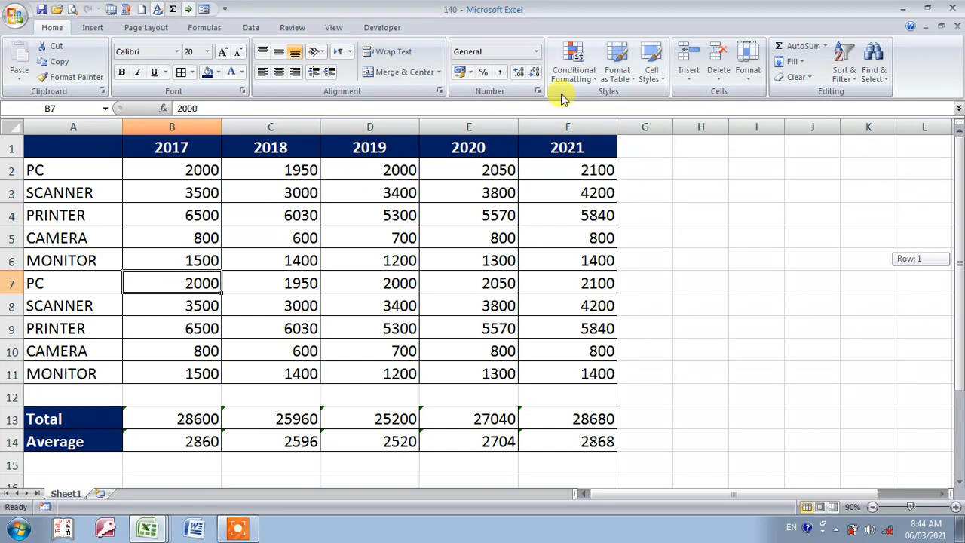
text(3000)
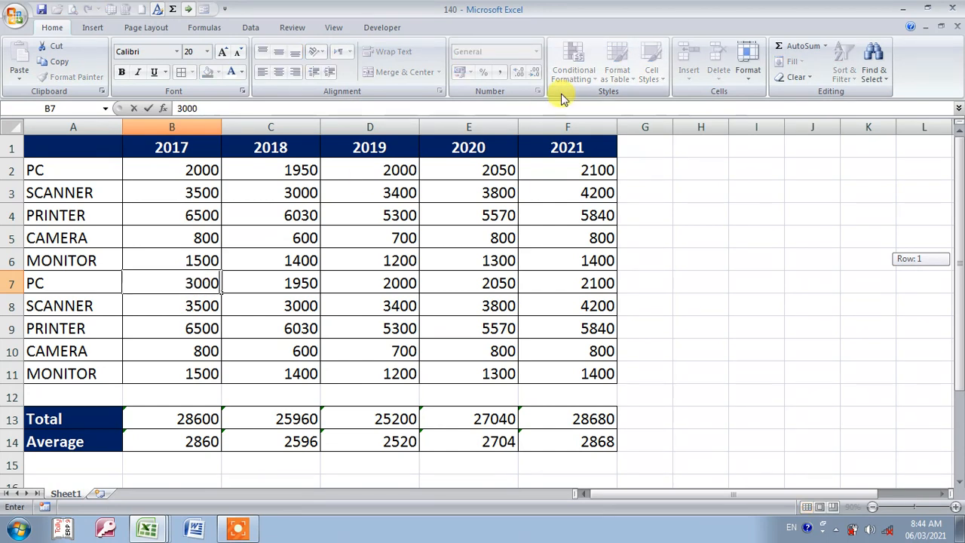
key(Return)
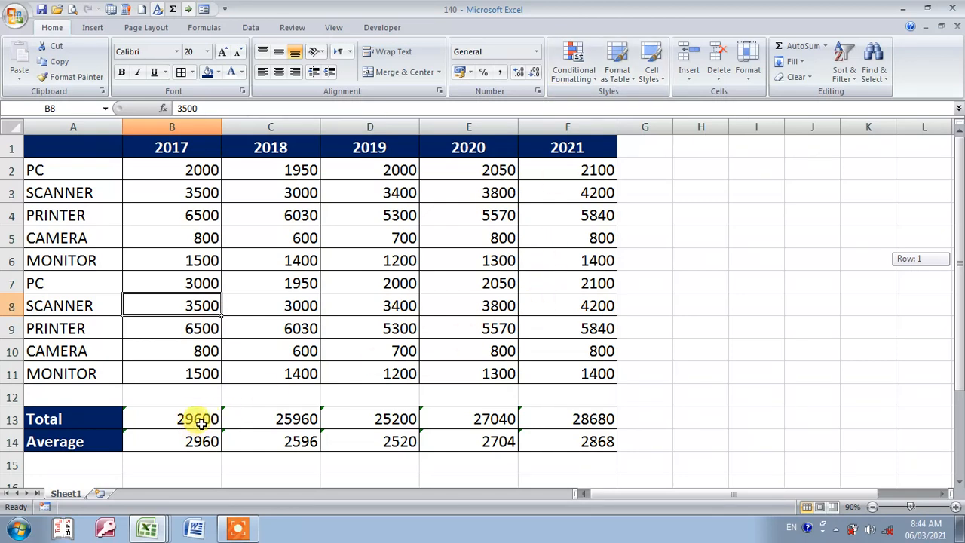
click(192, 256)
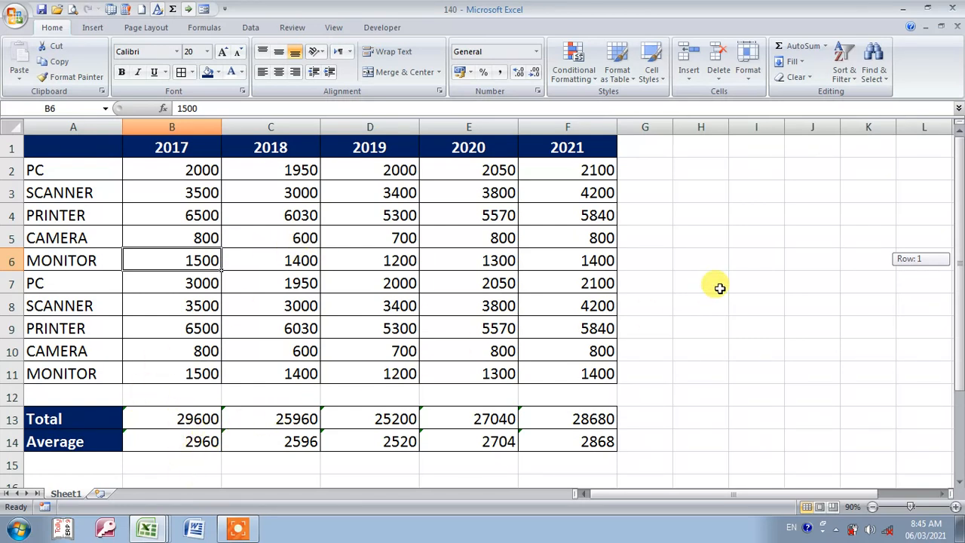
text(4500)
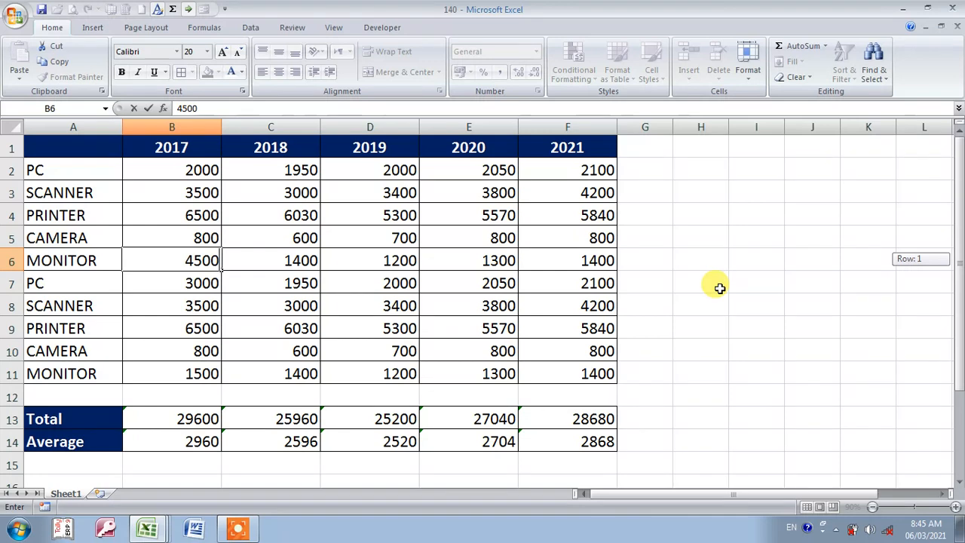
key(Return)
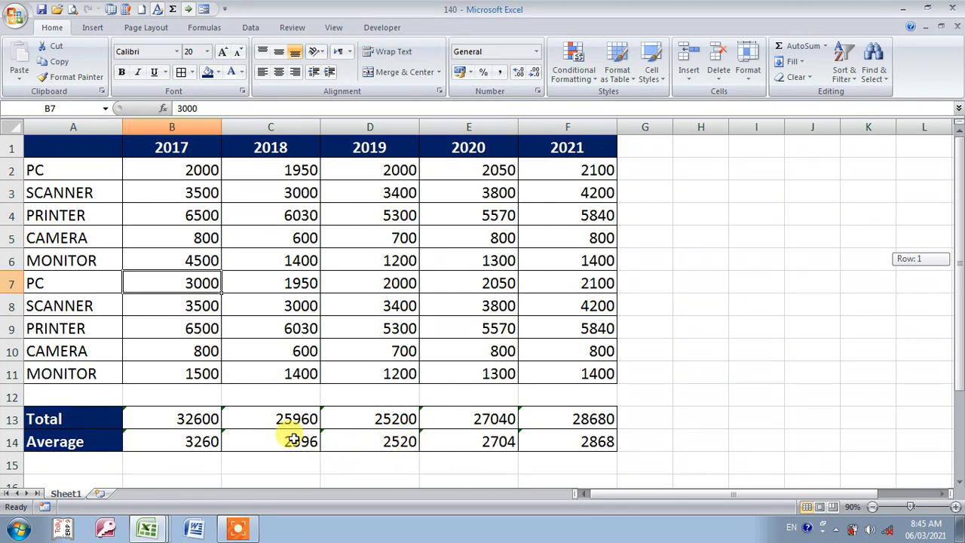
Step: Turn on filtering for the header row of the yearly product figures
click(95, 236)
click(250, 27)
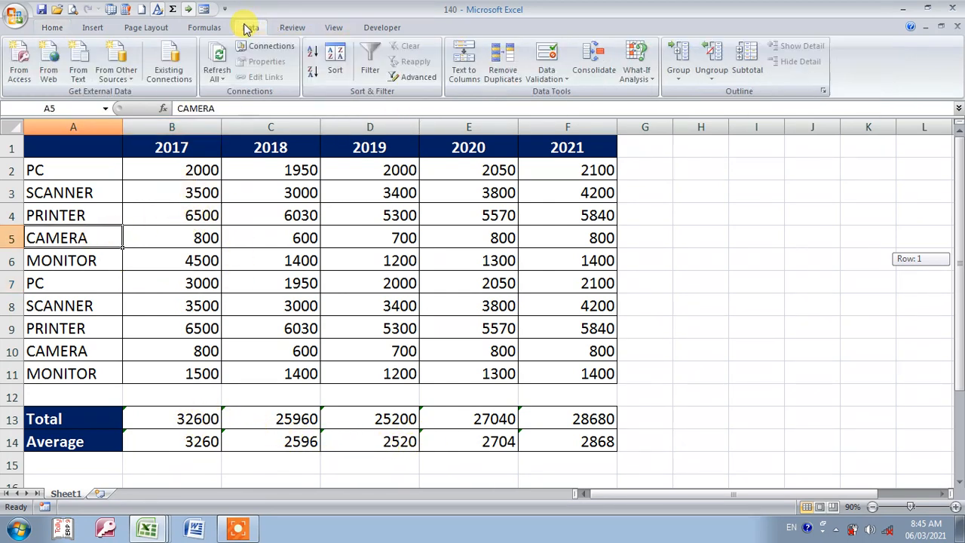
click(370, 58)
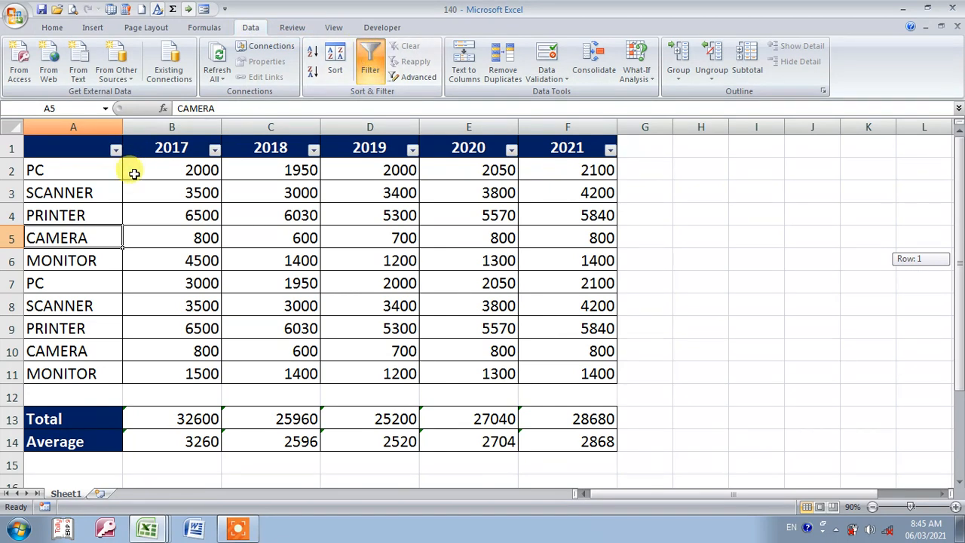
click(215, 150)
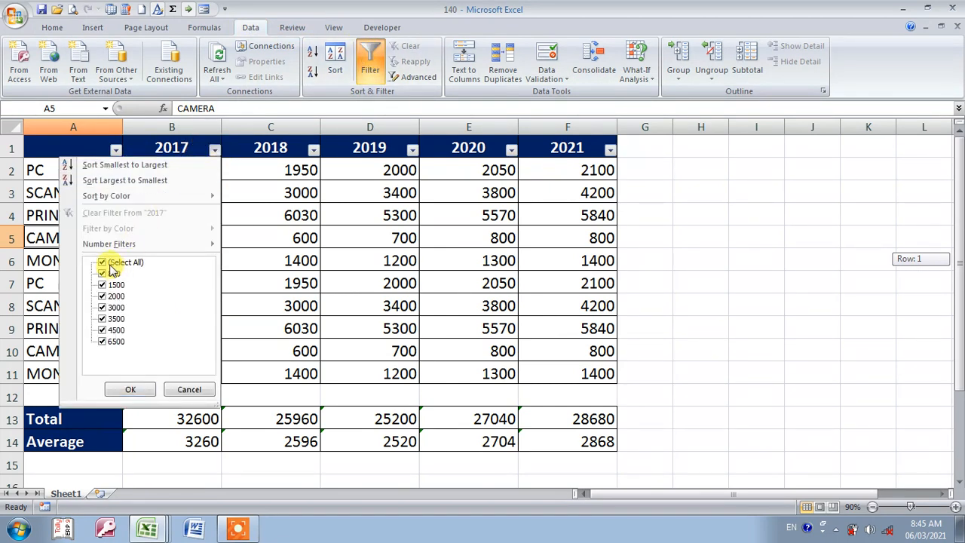
click(189, 389)
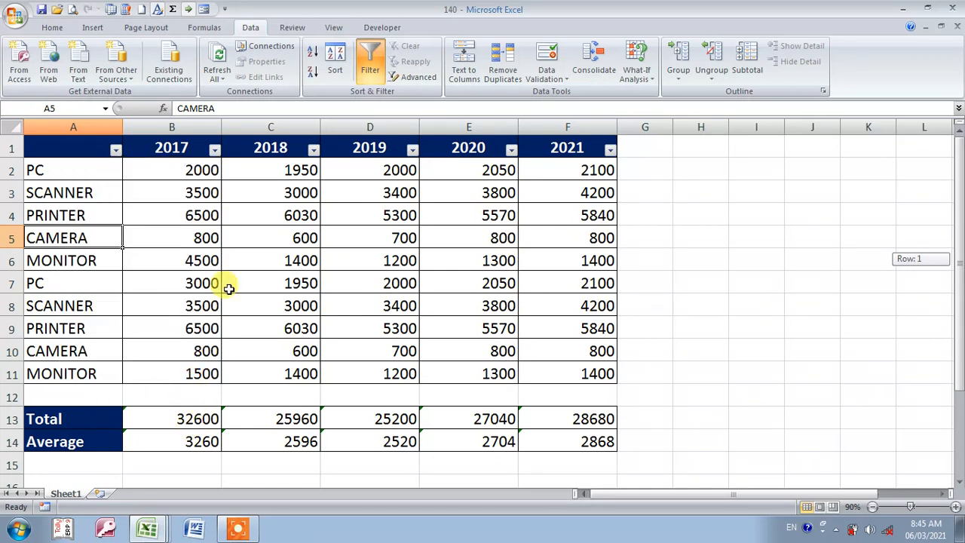
click(215, 150)
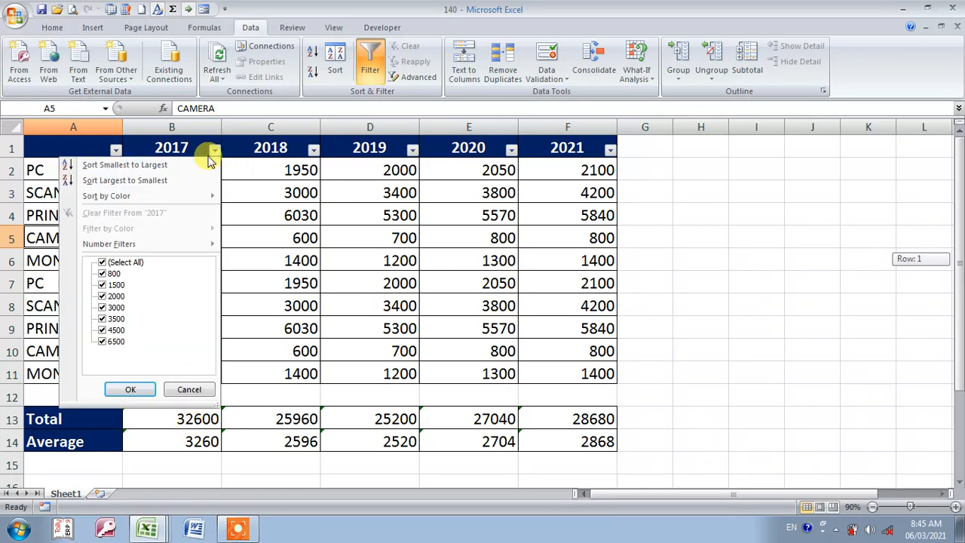
click(103, 262)
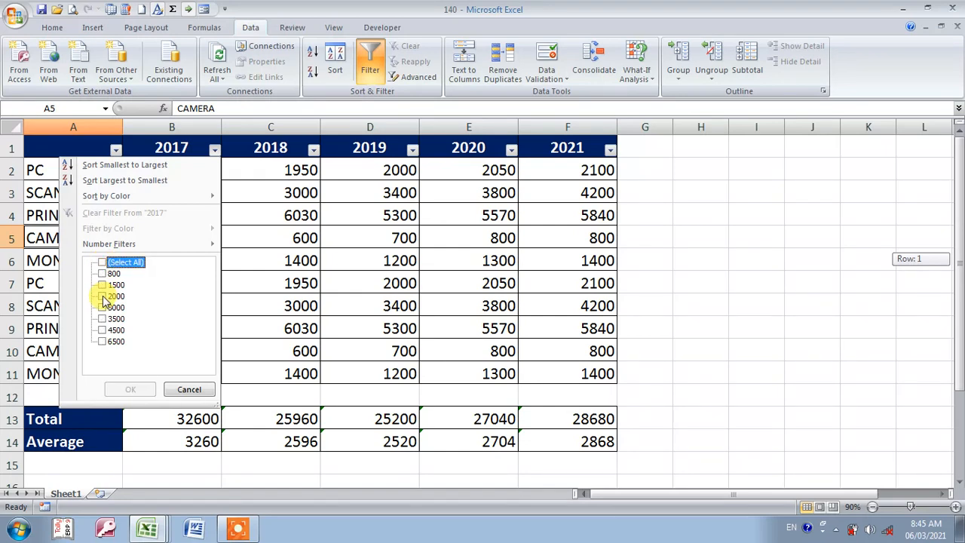
click(215, 149)
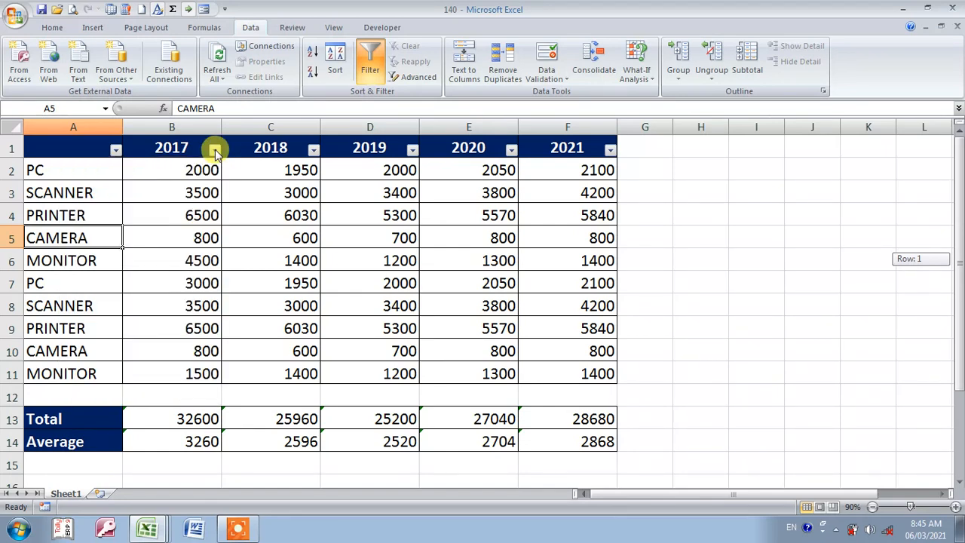
Step: Filter the product column to show only the PC rows
click(115, 151)
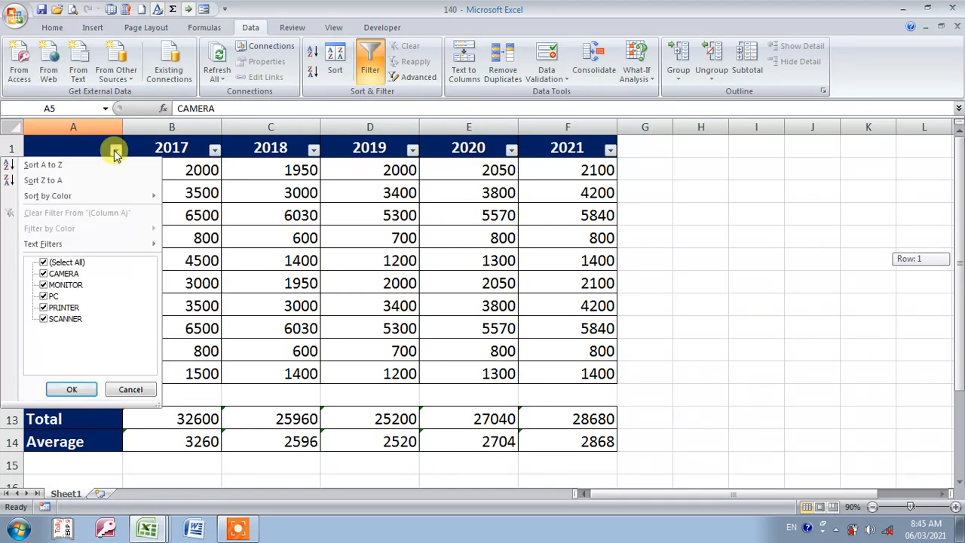
click(43, 262)
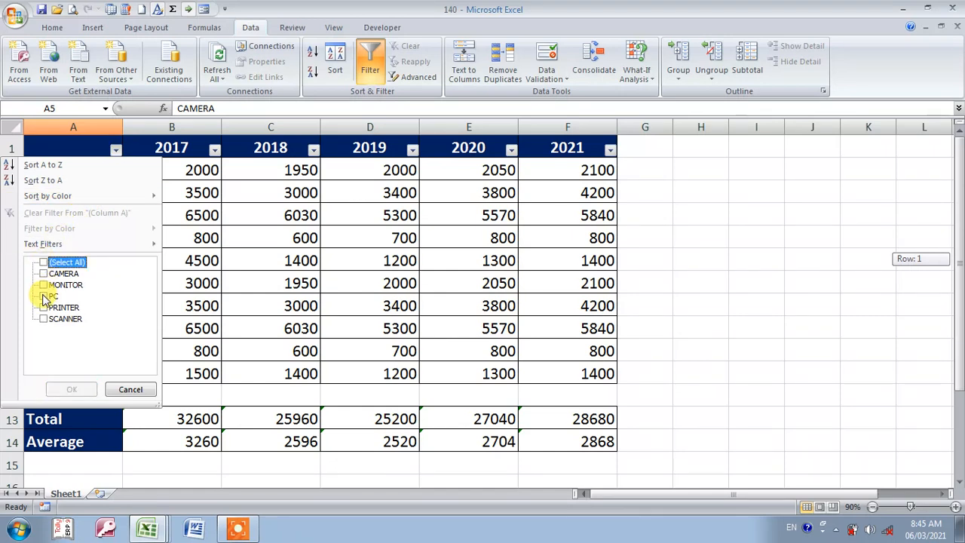
click(43, 296)
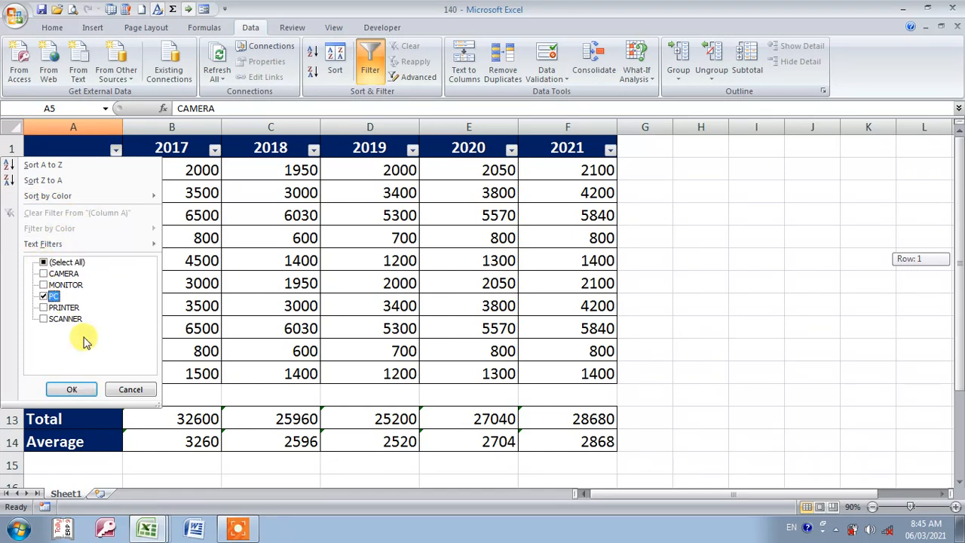
click(71, 389)
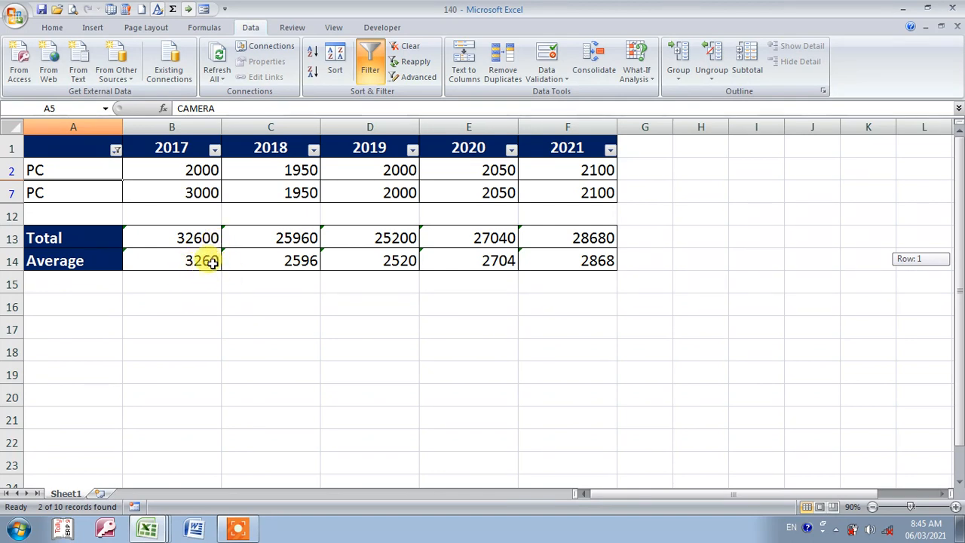
Step: Add MONITOR to the product filter alongside PC
click(116, 151)
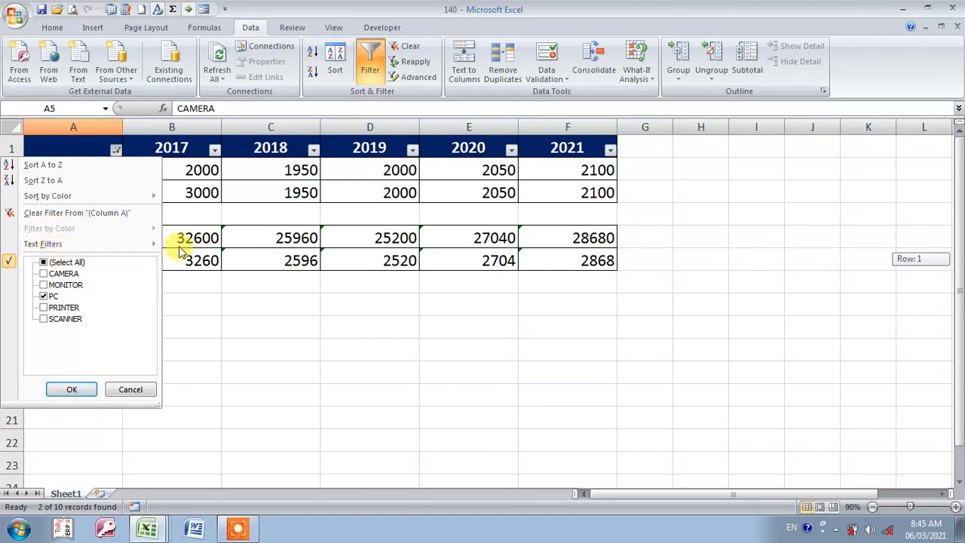
click(55, 285)
click(72, 389)
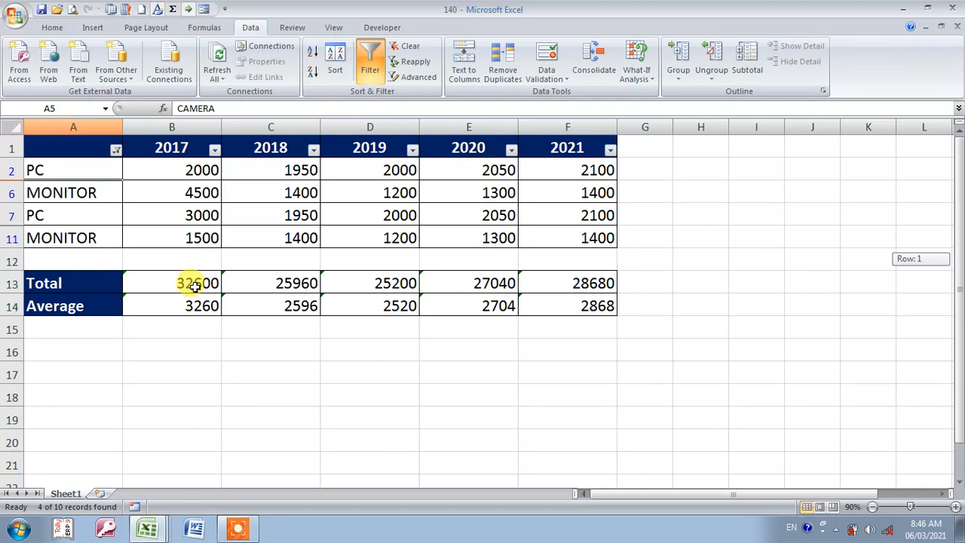
Step: Turn off filtering and start a SUBTOTAL formula across the Total cells B13:F13
click(372, 69)
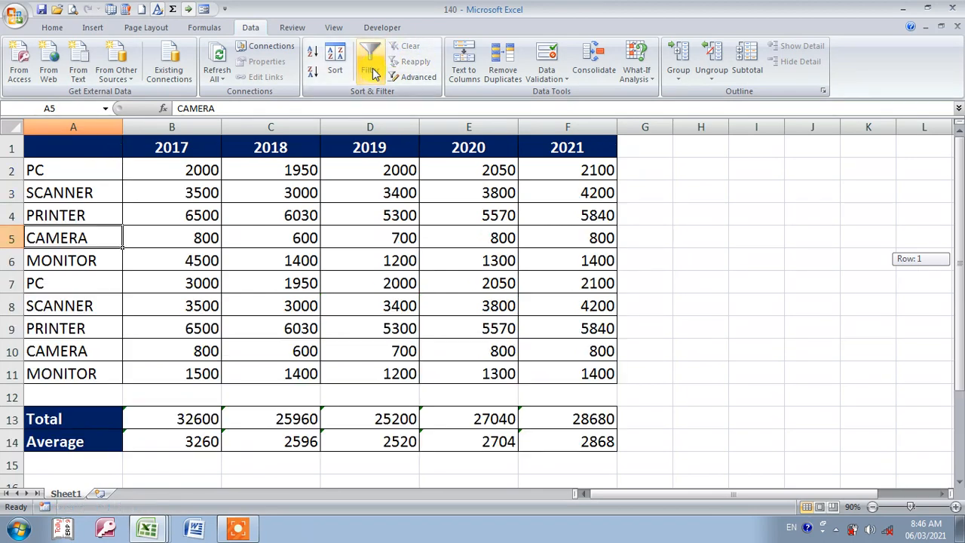
click(188, 419)
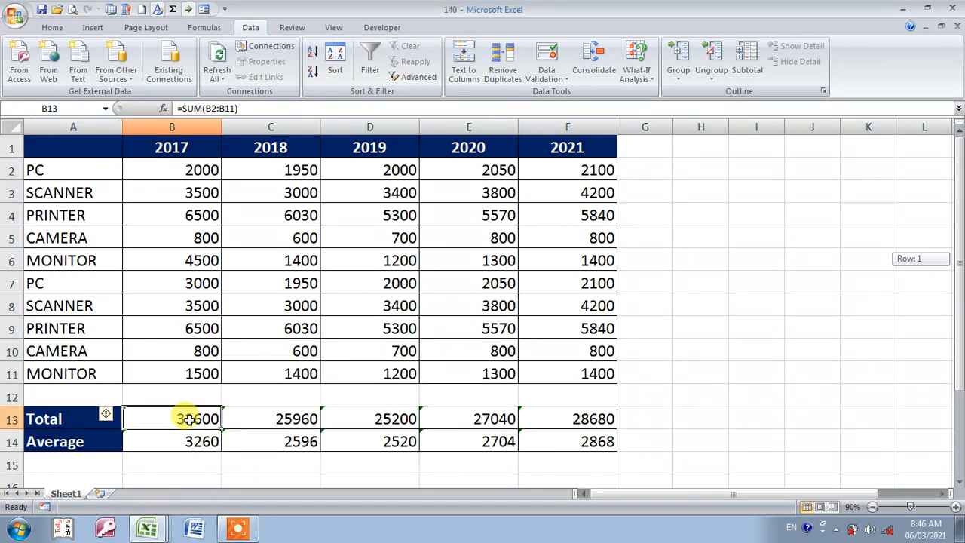
key(shift+Right)
key(shift+Right)
key(shift+Right)
key(shift+Right)
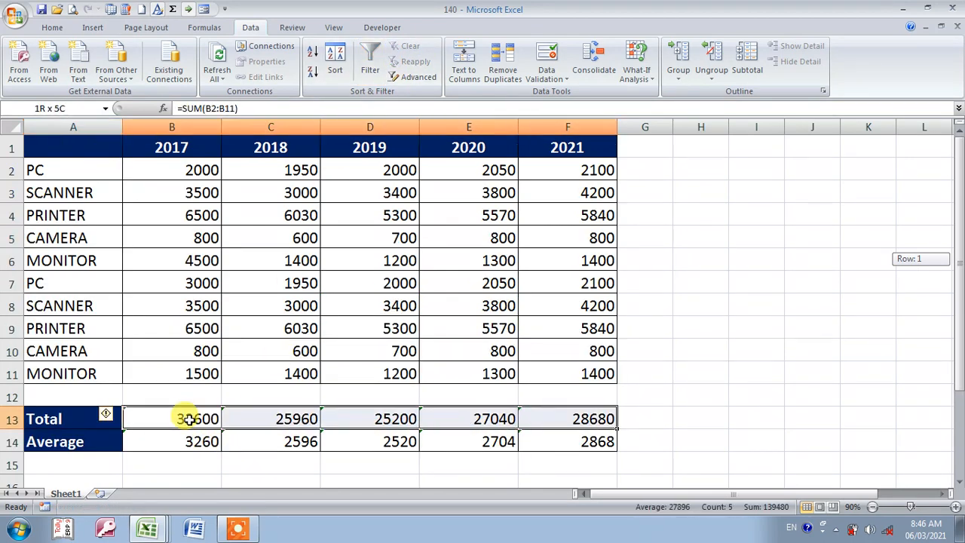
text(=)
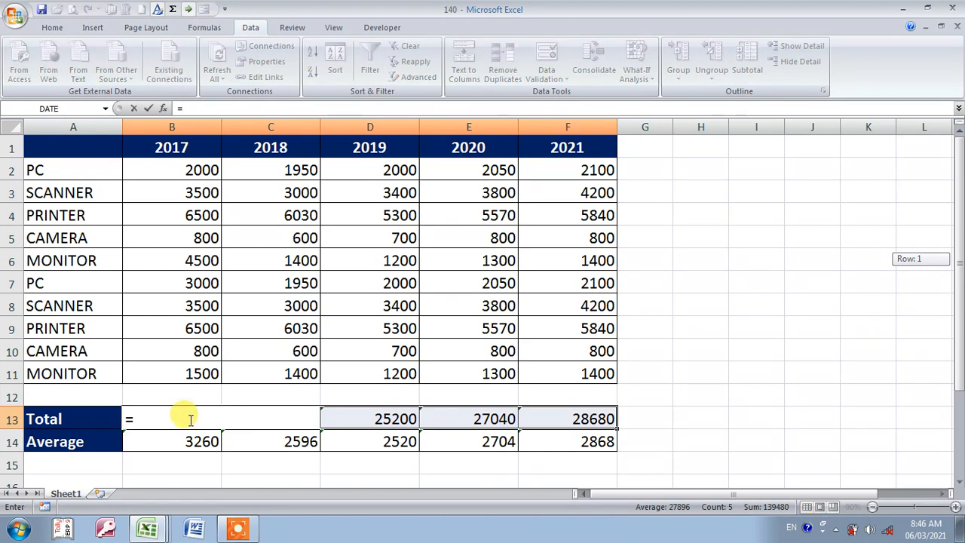
text(sub)
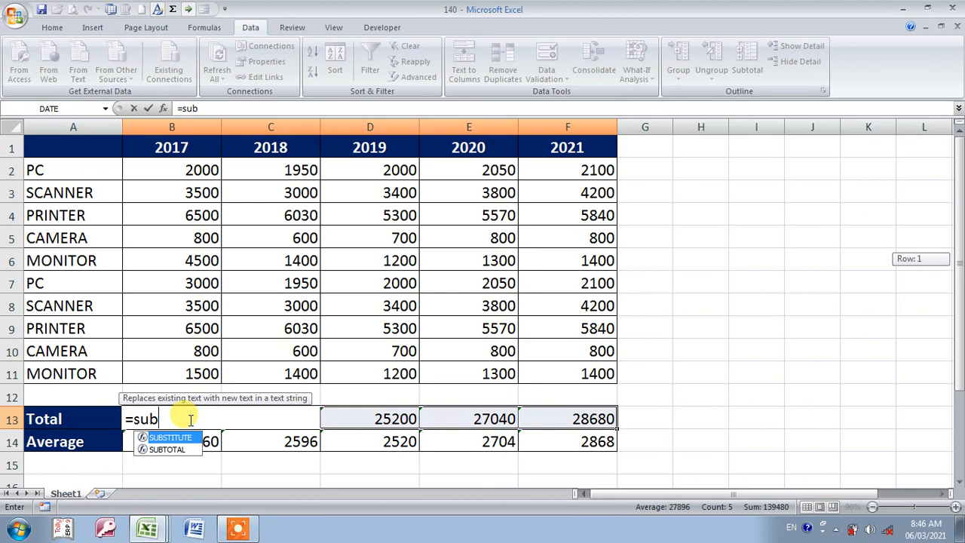
key(Down)
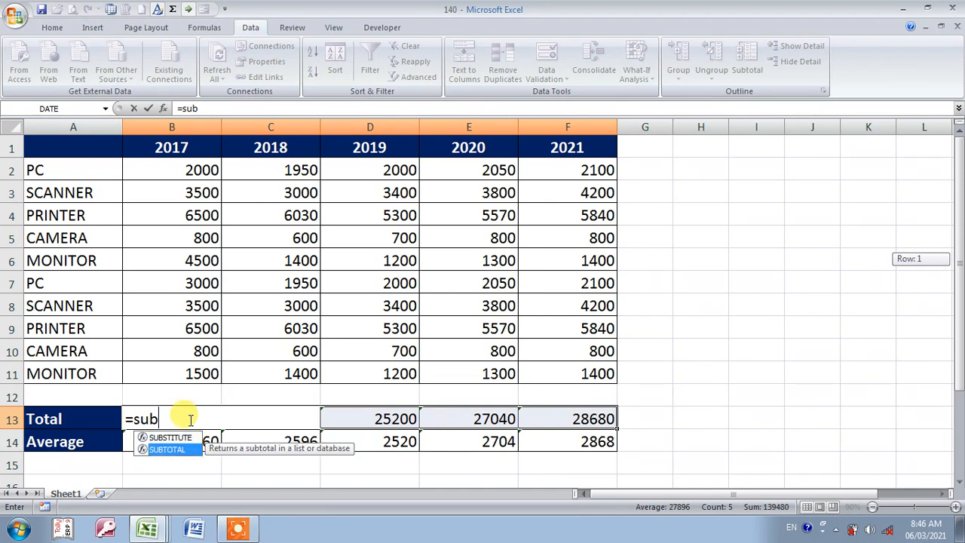
key(Tab)
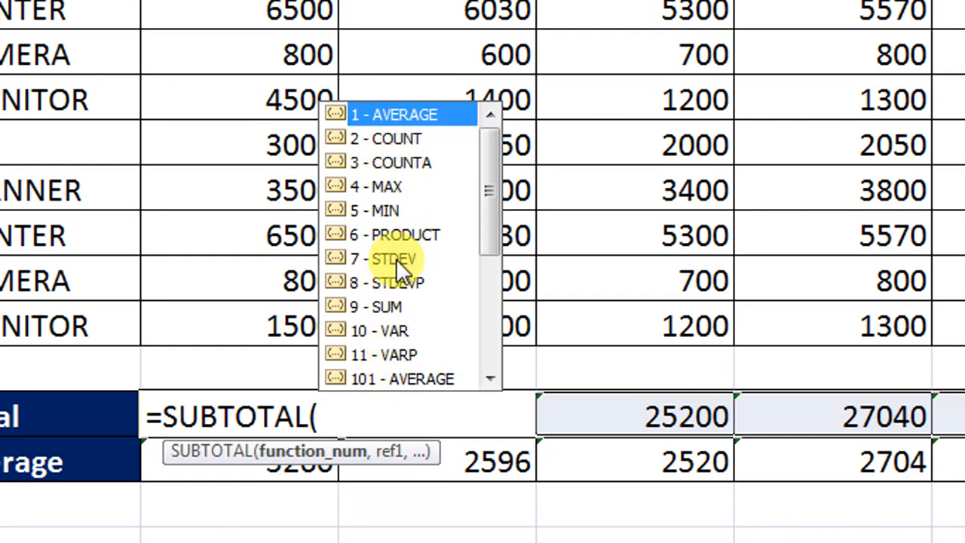
Step: Complete the Total formula as =SUBTOTAL(9,B2:B11) and fill it into all five selected year cells at once
drag(489, 190, 483, 346)
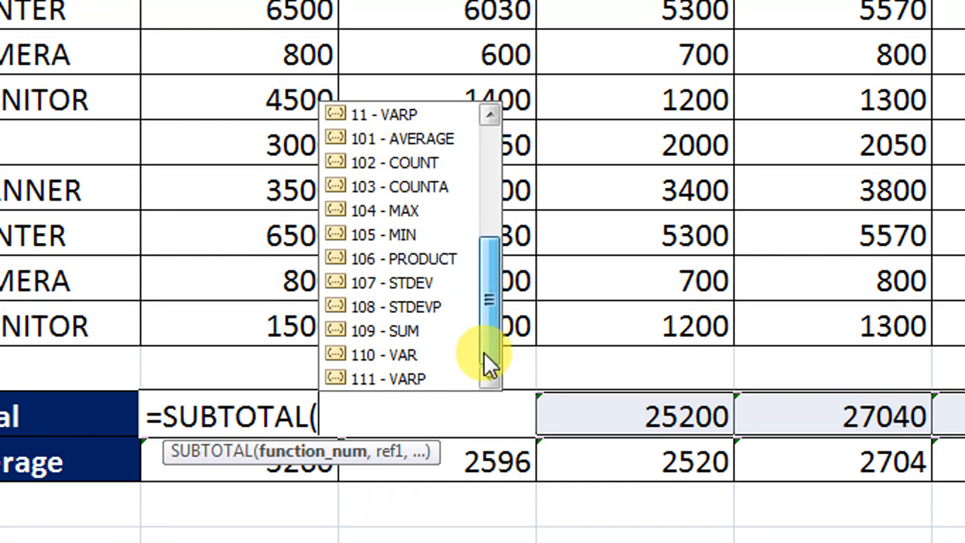
drag(483, 351, 503, 231)
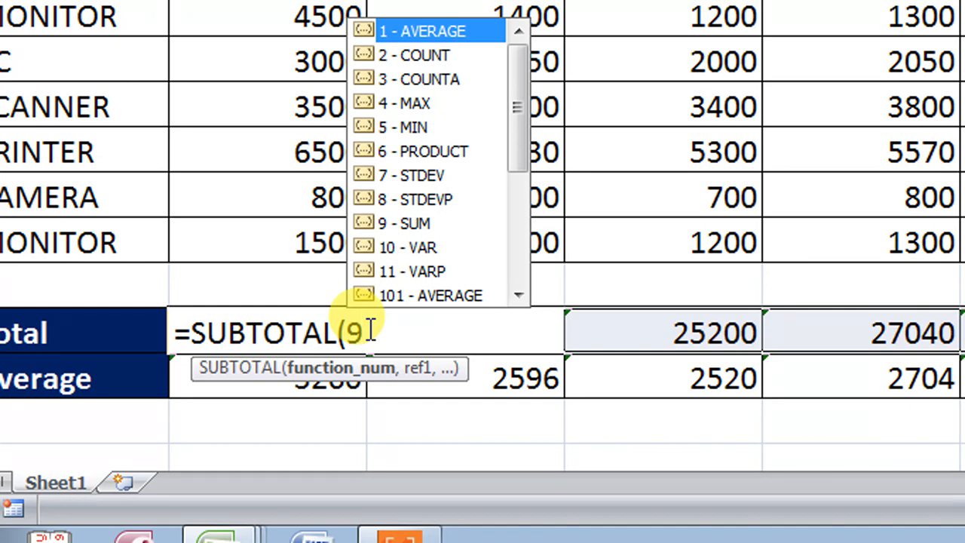
text(,)
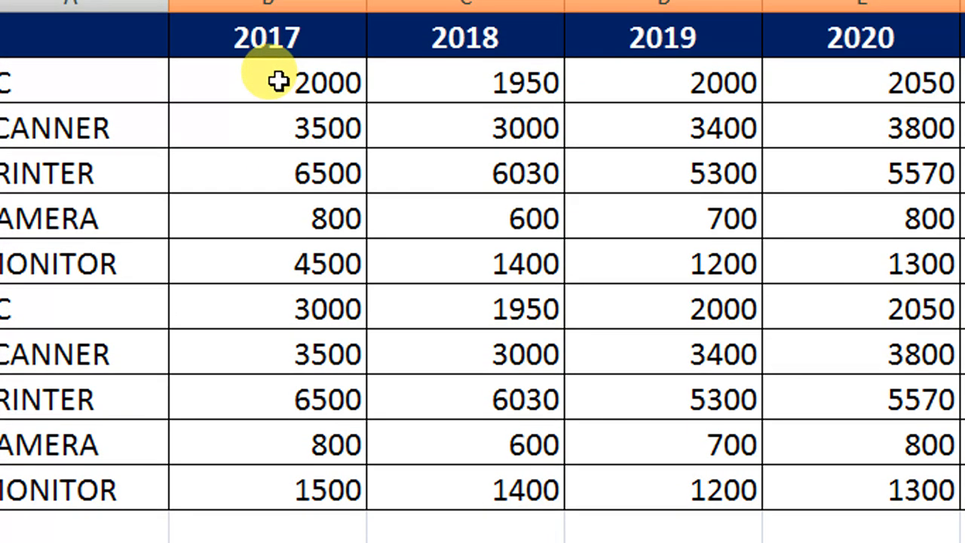
click(280, 168)
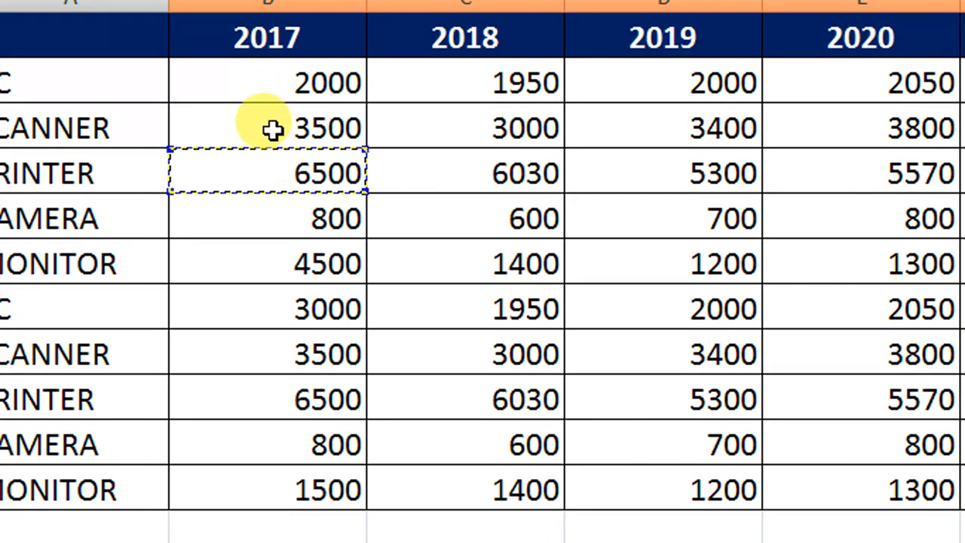
click(266, 88)
drag(269, 91, 252, 460)
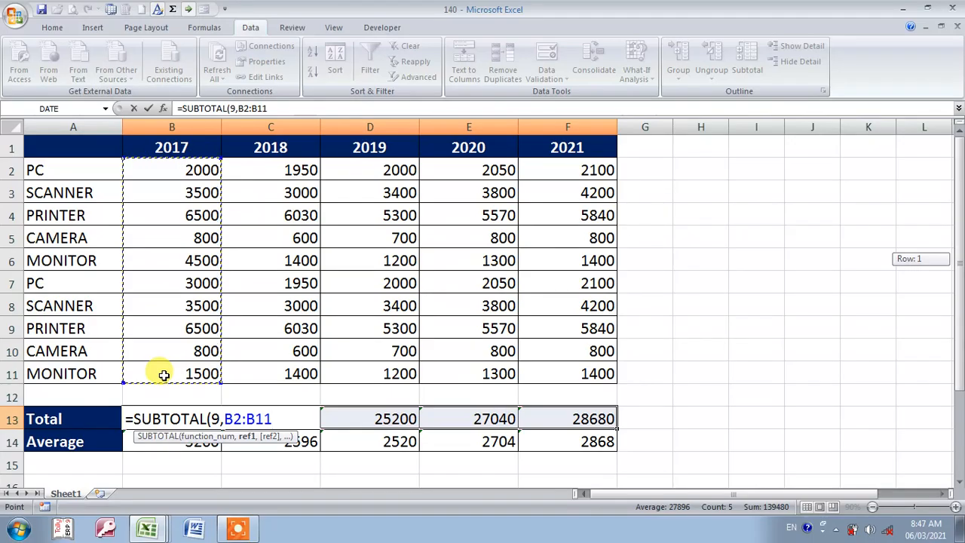
key(ctrl+Return)
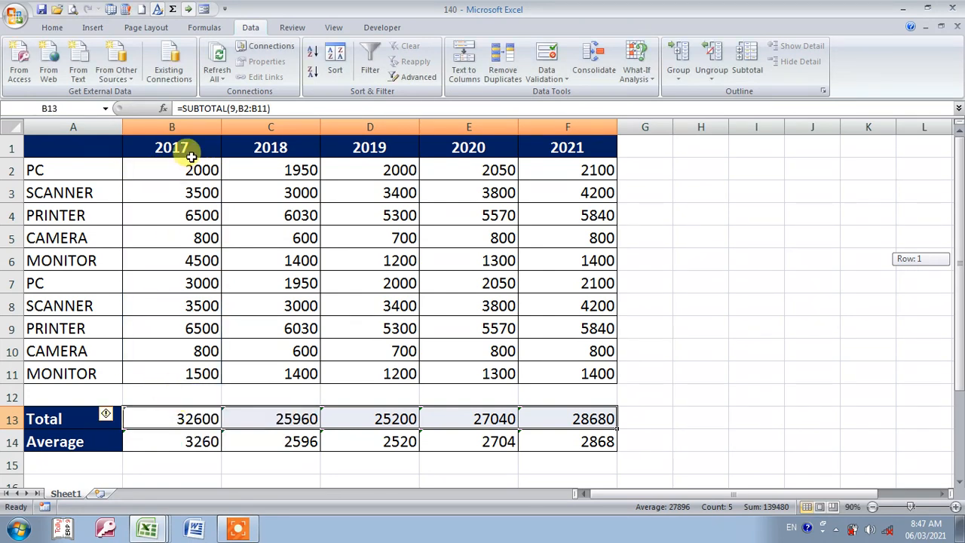
Step: Turn filtering back on for the product table and show only the PC rows
click(144, 262)
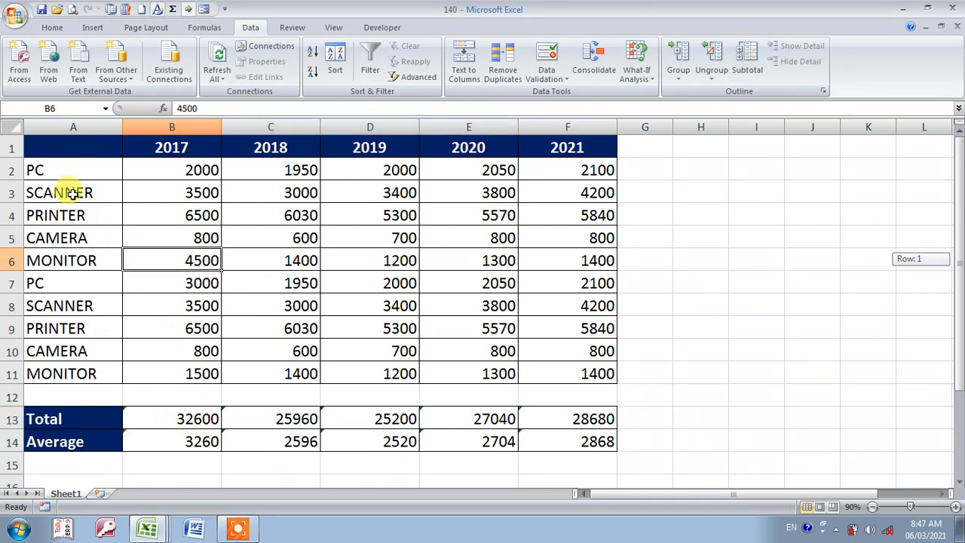
click(368, 71)
click(115, 150)
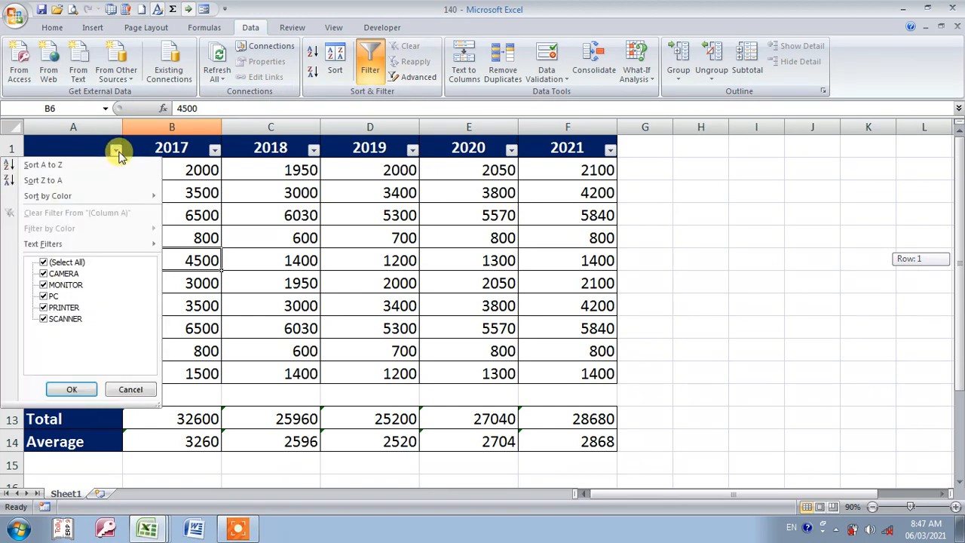
click(43, 262)
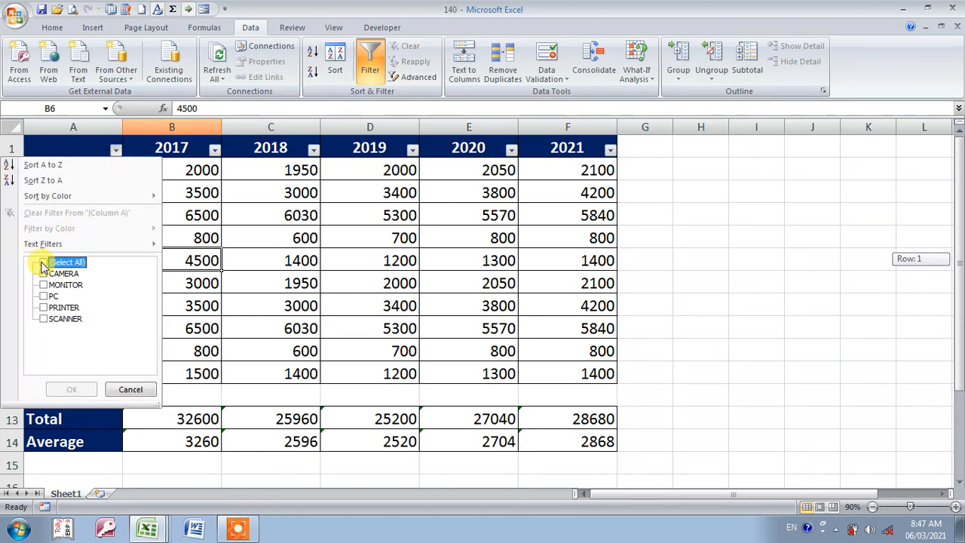
click(43, 296)
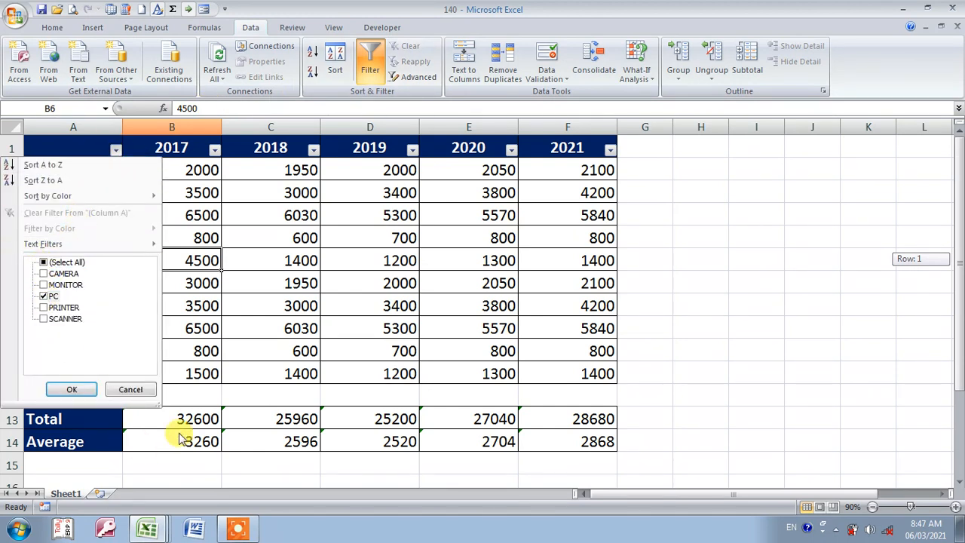
click(73, 390)
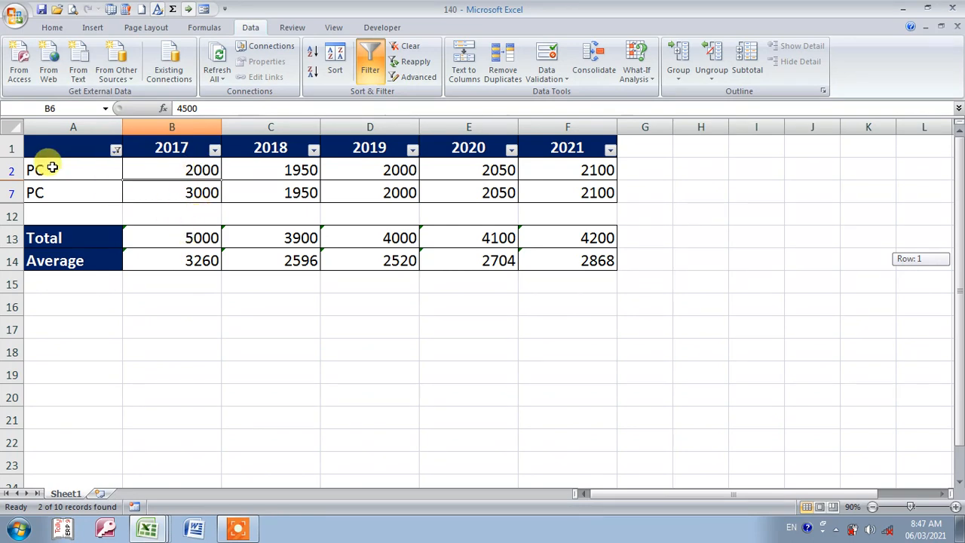
Step: Include the MONITOR rows in the product filter together with the PC rows
click(116, 151)
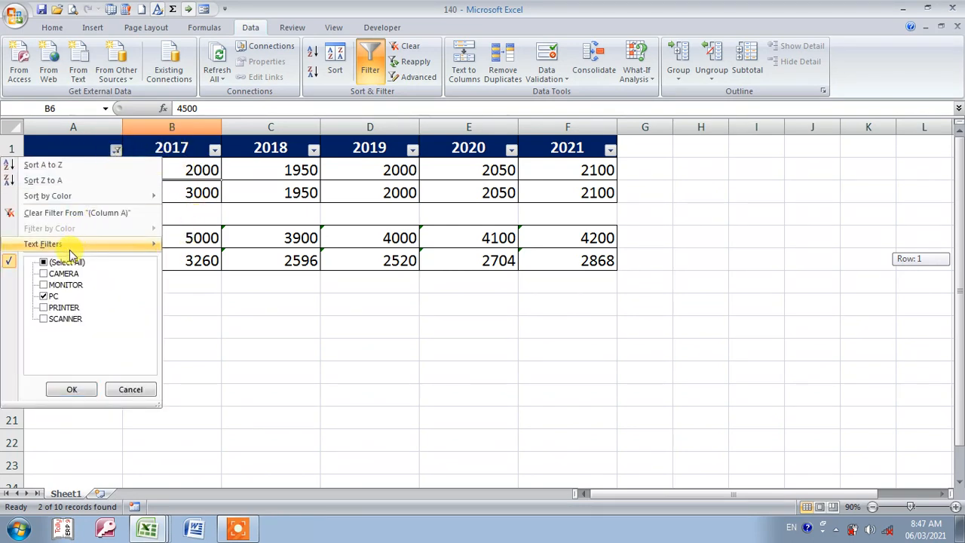
click(42, 285)
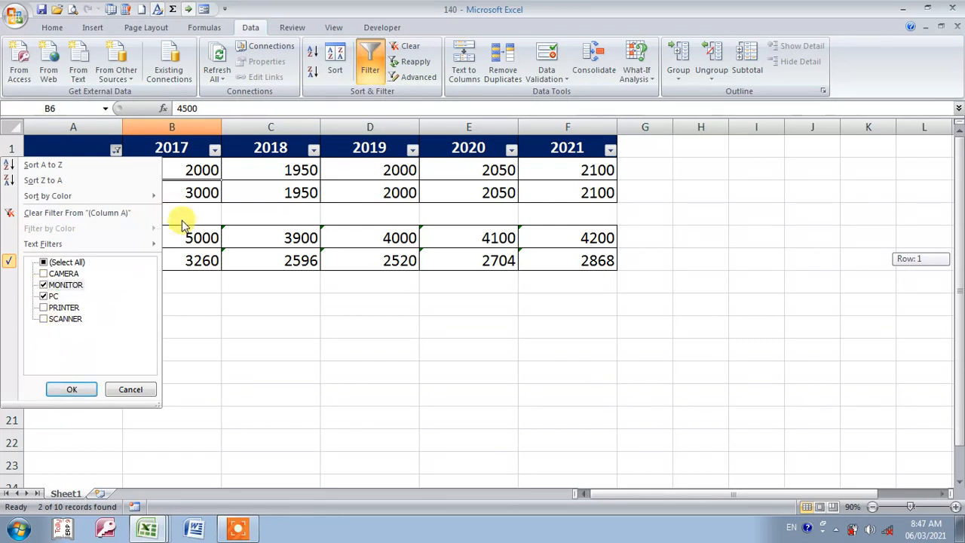
click(83, 389)
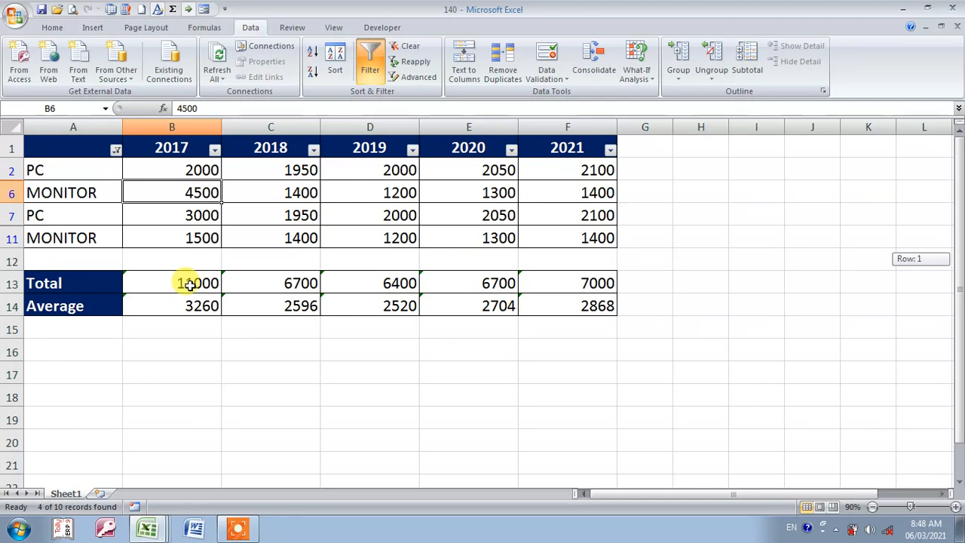
Step: Turn off filtering and start a SUBTOTAL formula across the Average cells B14:F14
click(370, 69)
click(184, 443)
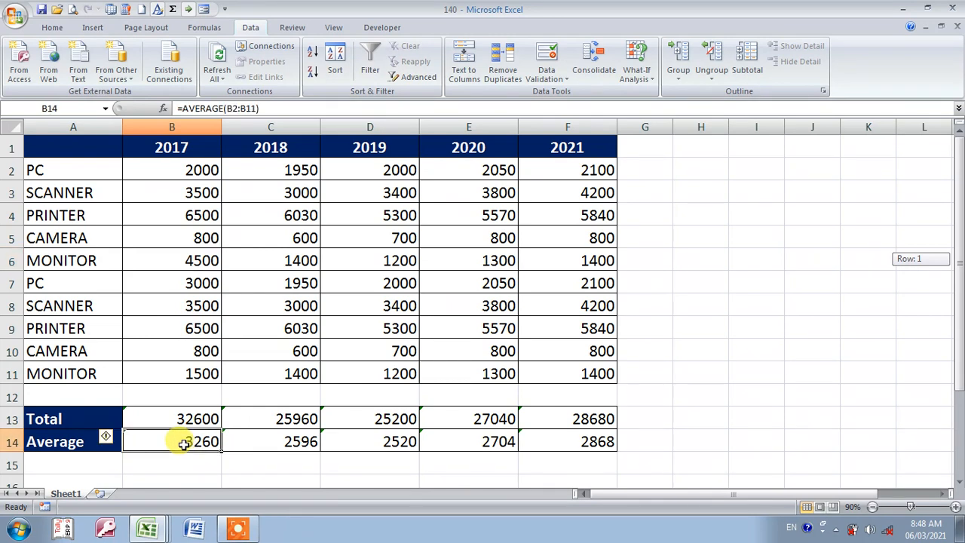
key(shift+Right)
key(shift+Right)
key(shift+Right)
key(shift+Right)
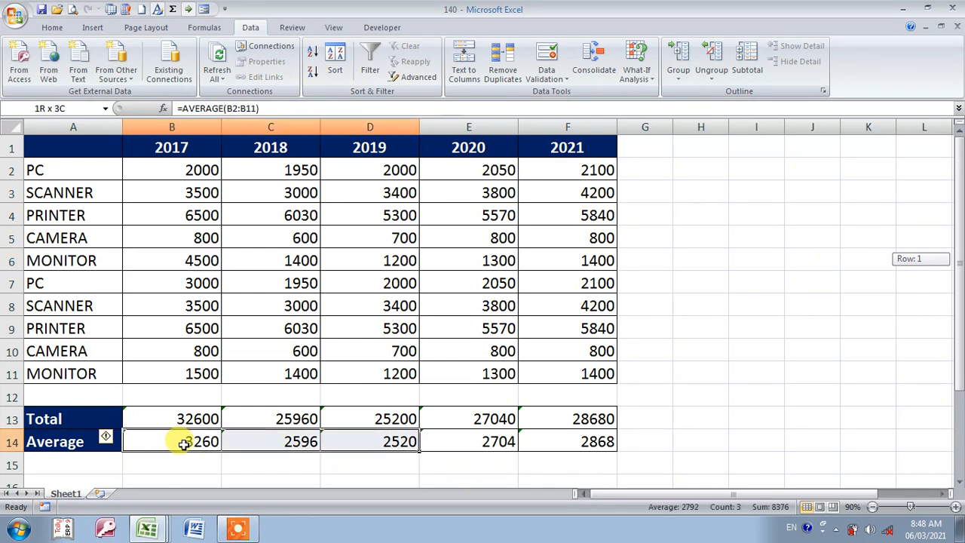
text(=)
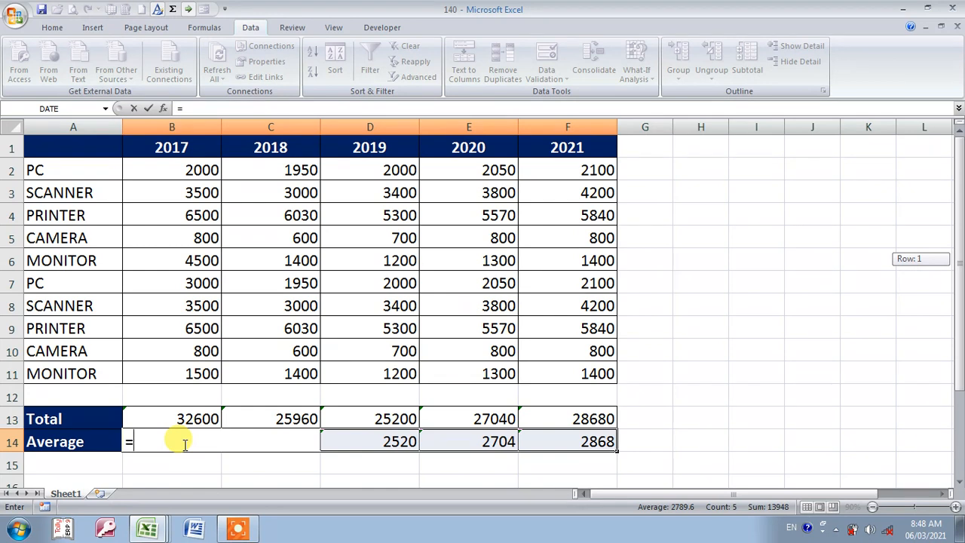
text(su)
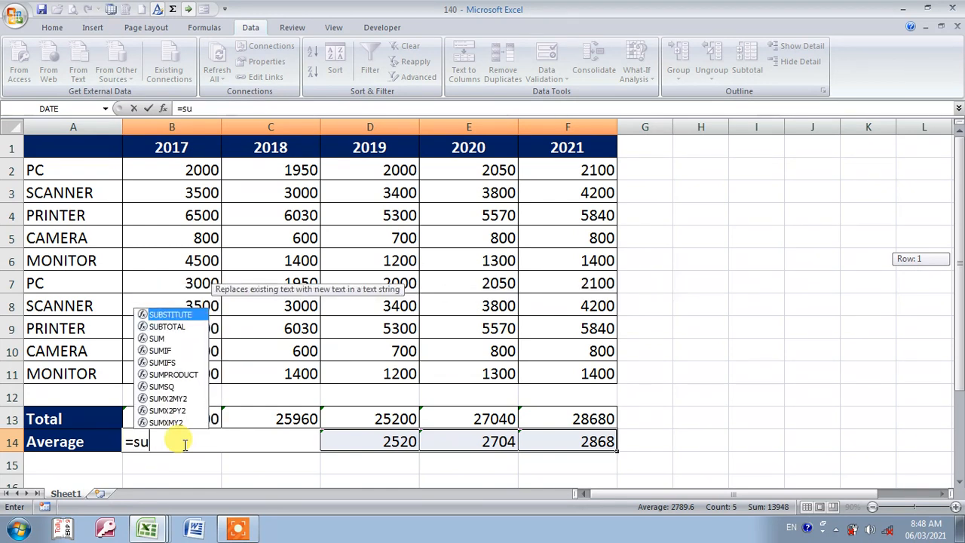
text(b)
key(Down)
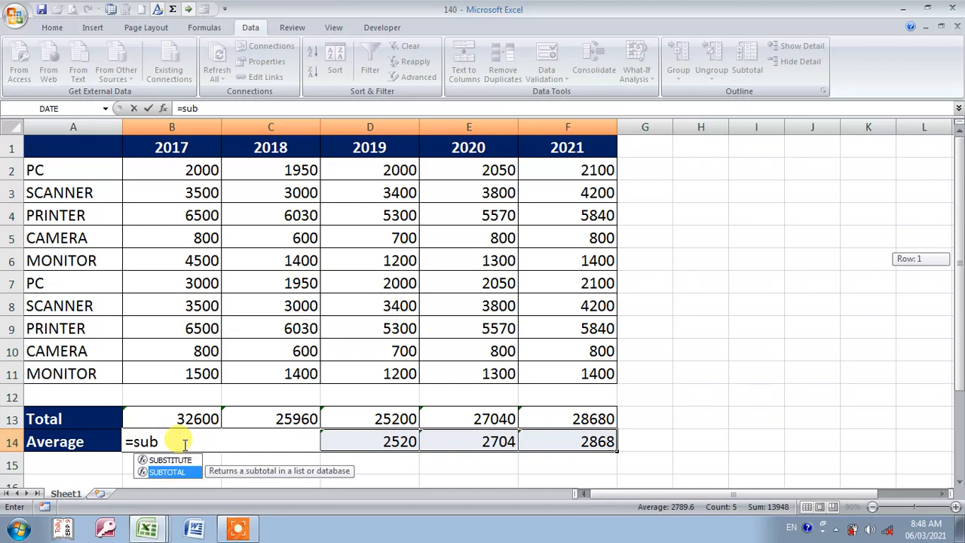
key(Tab)
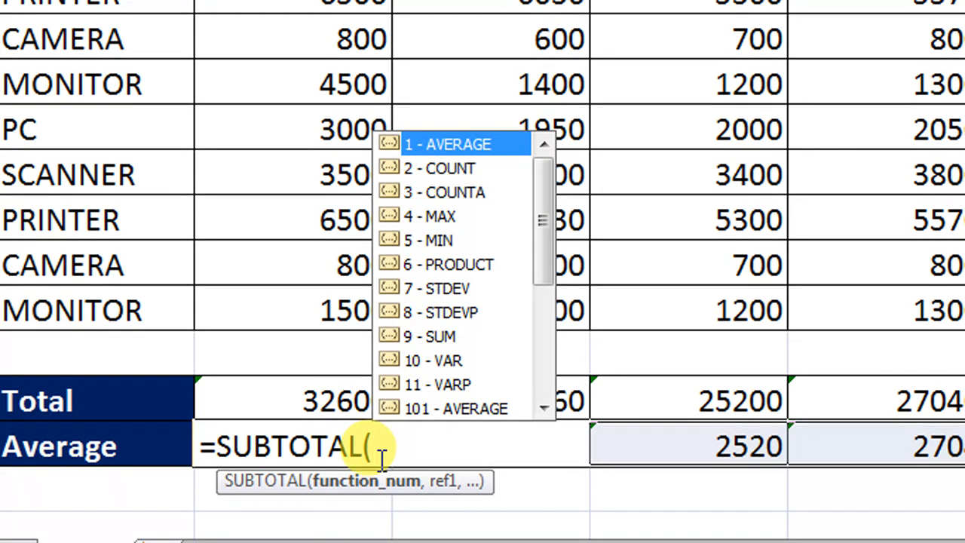
Step: Complete the Average formula as =SUBTOTAL(1,B2:B11) and fill it into all five selected year cells at once
text(1,)
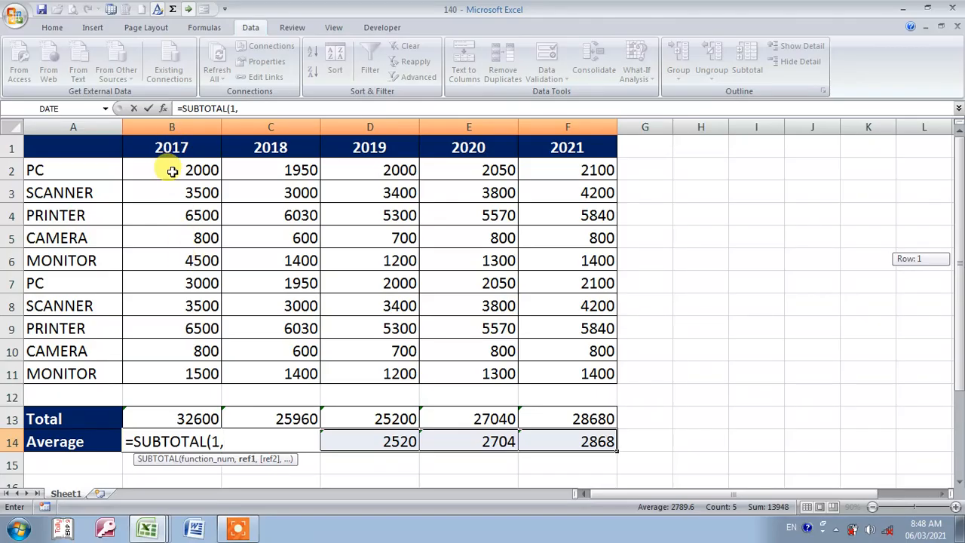
click(172, 171)
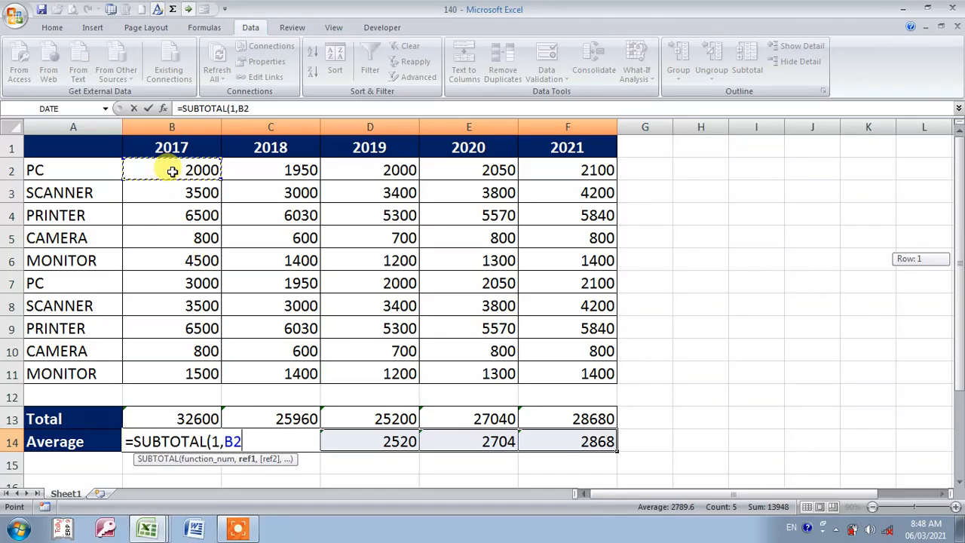
drag(172, 171, 159, 377)
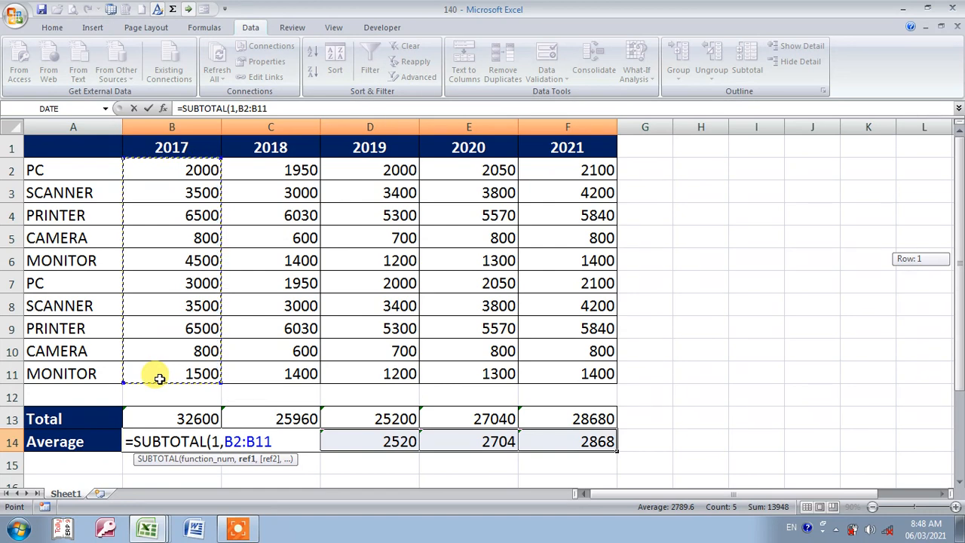
key(ctrl+Return)
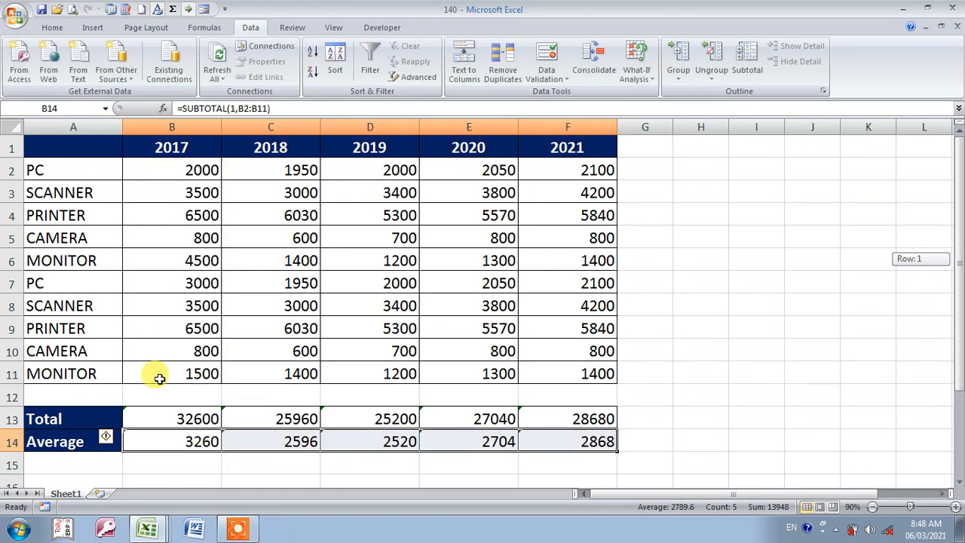
Step: Turn filtering on again for the product table and limit it to the PC rows
click(65, 254)
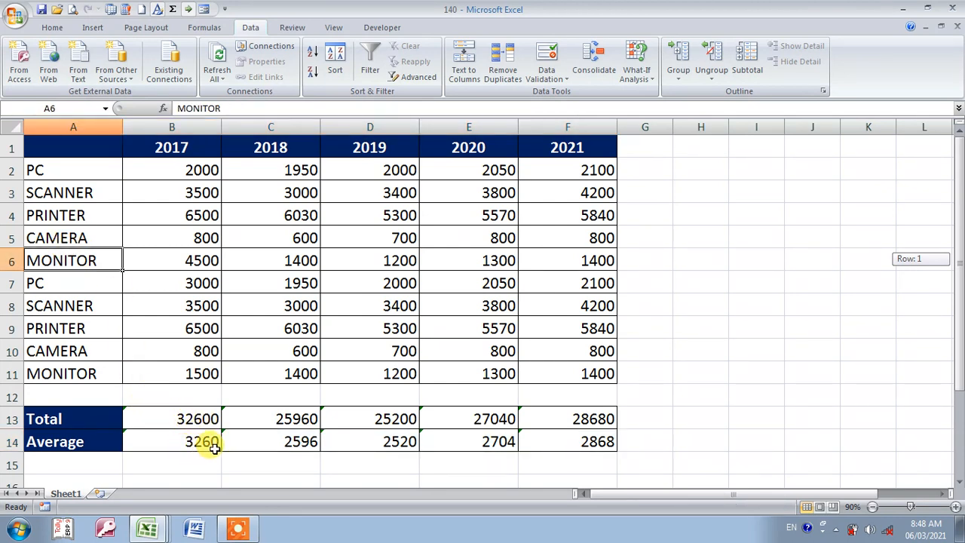
click(83, 197)
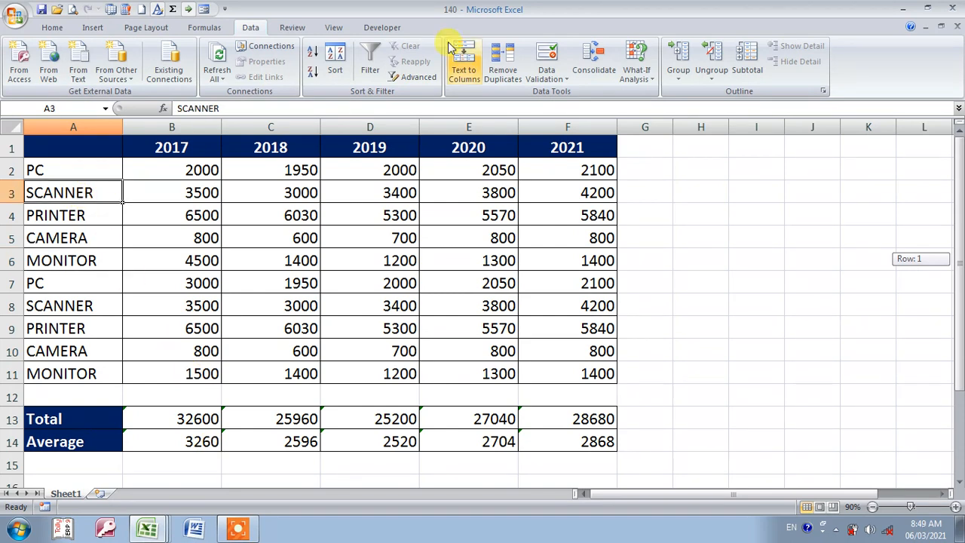
click(369, 64)
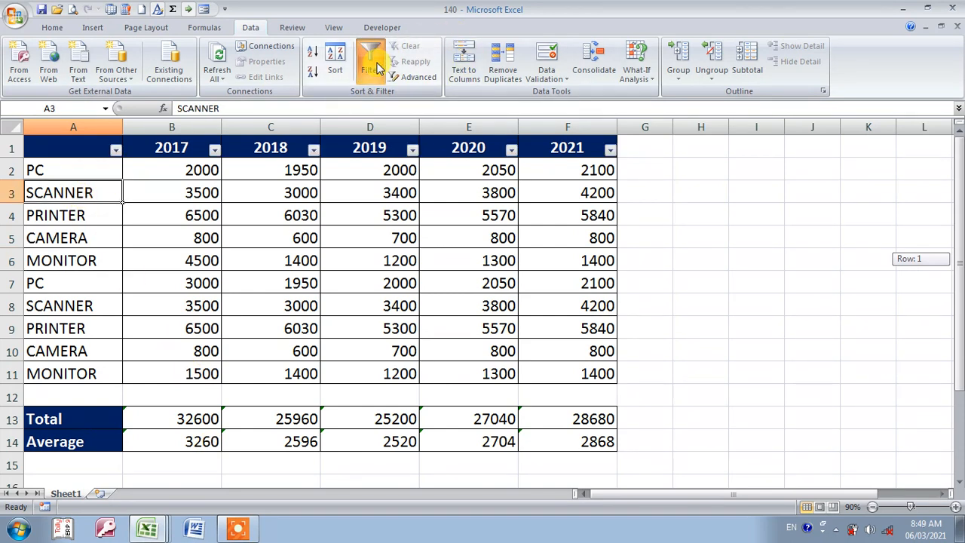
click(116, 150)
click(43, 264)
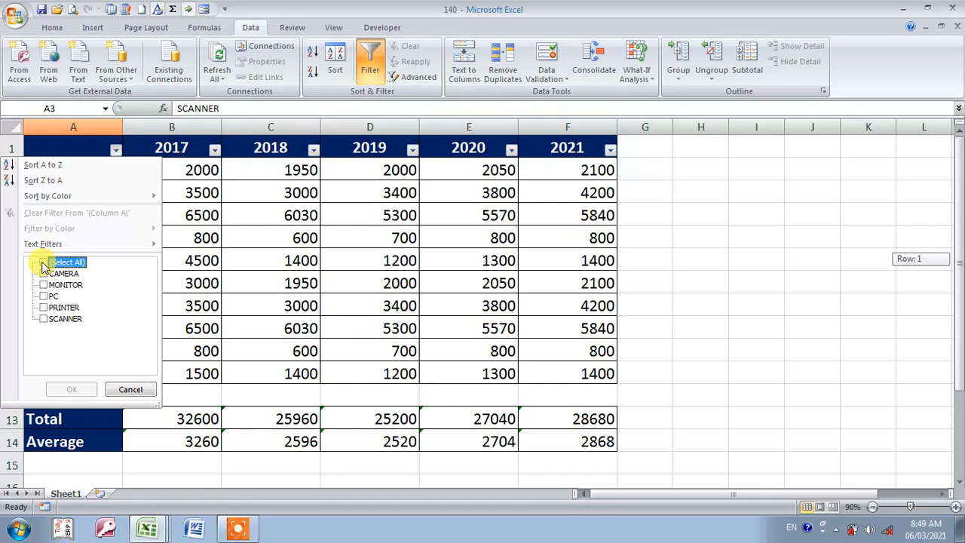
click(44, 296)
click(78, 391)
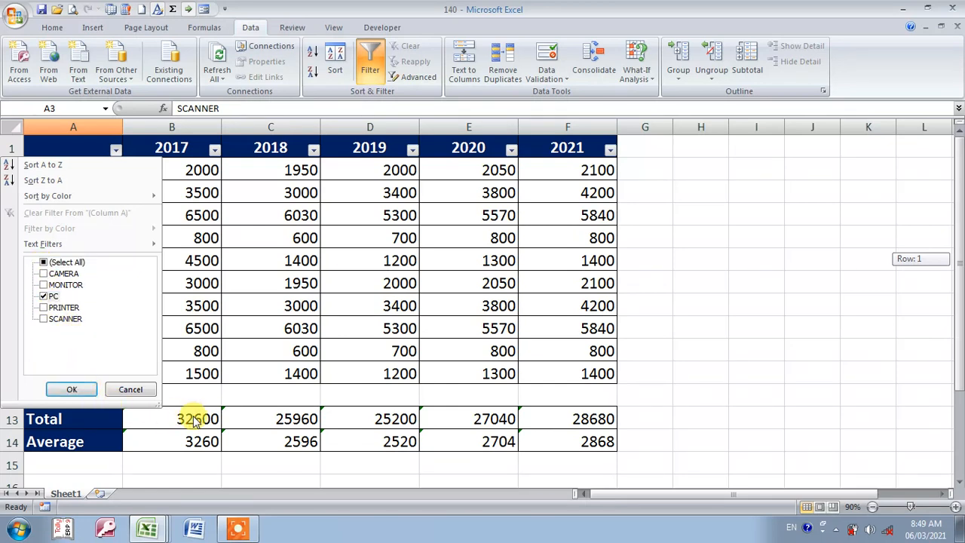
click(76, 389)
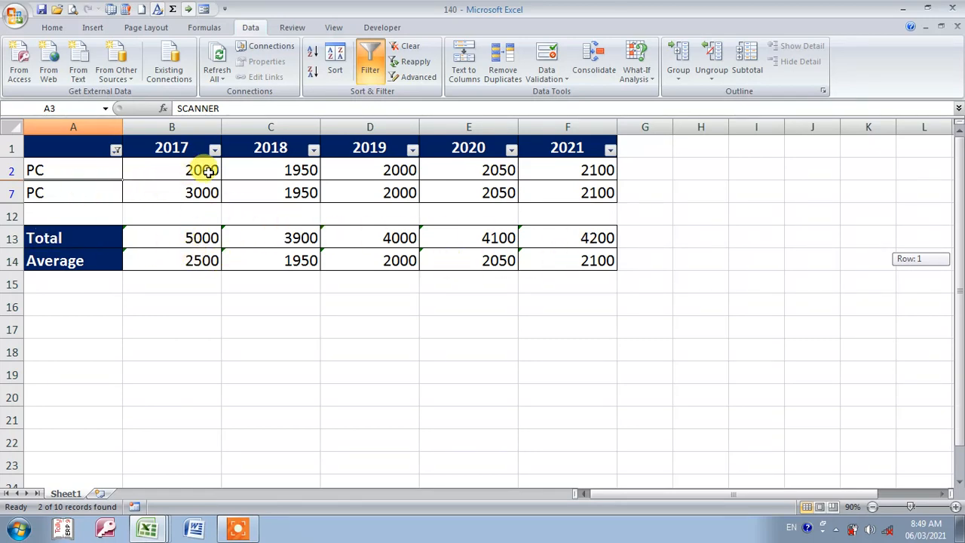
Step: Add the MONITOR rows to the product filter alongside PC
click(116, 150)
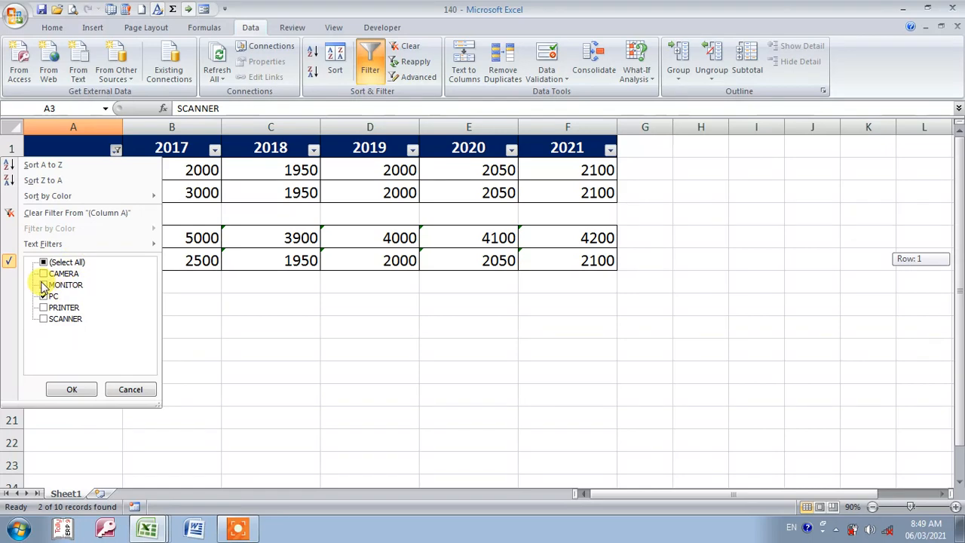
click(43, 285)
click(71, 389)
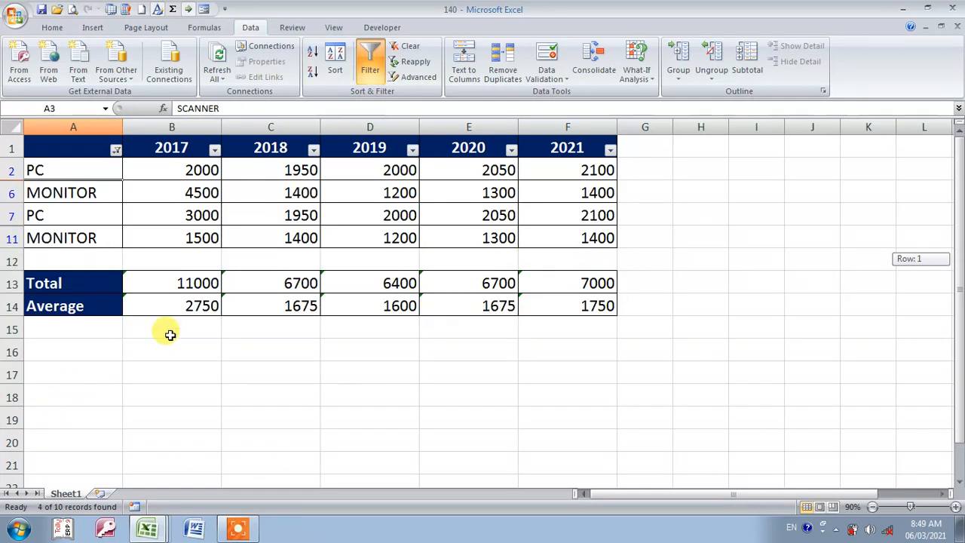
Step: Extend the product filter with the SCANNER rows, and apply it again with the CAMERA rows included
click(116, 150)
click(43, 319)
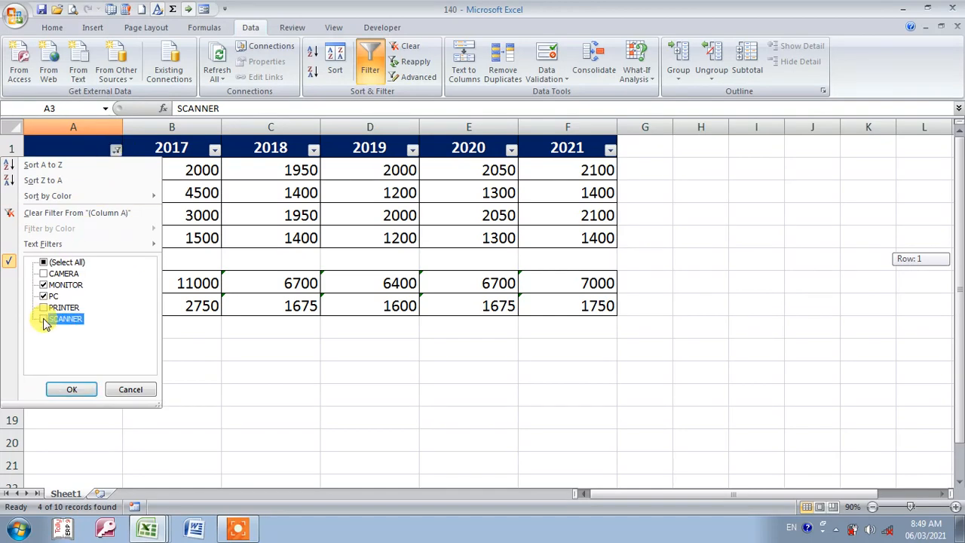
click(72, 389)
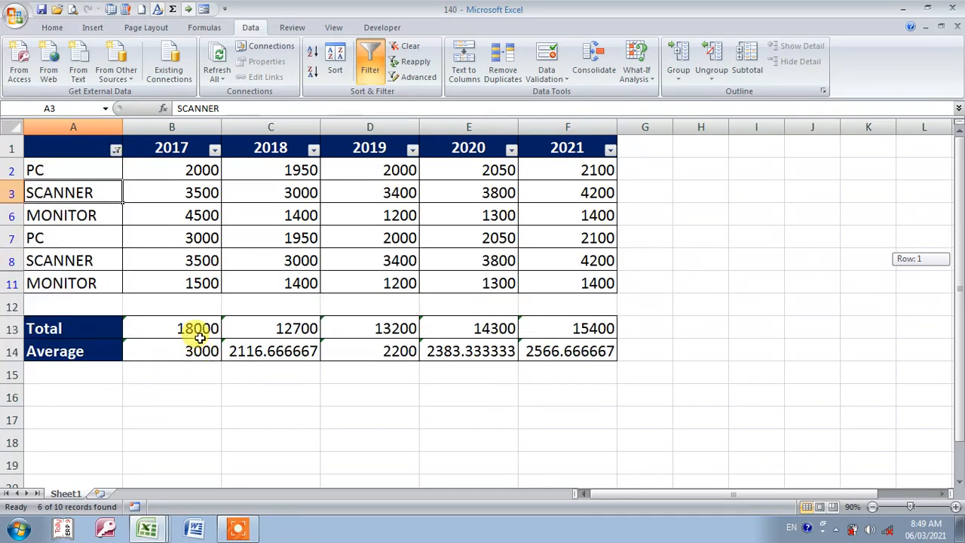
click(116, 150)
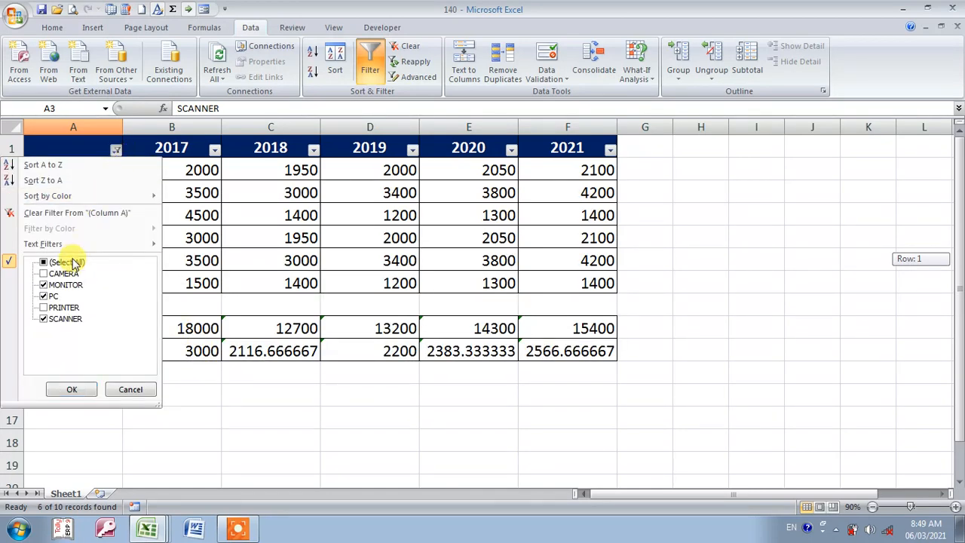
click(44, 273)
click(58, 392)
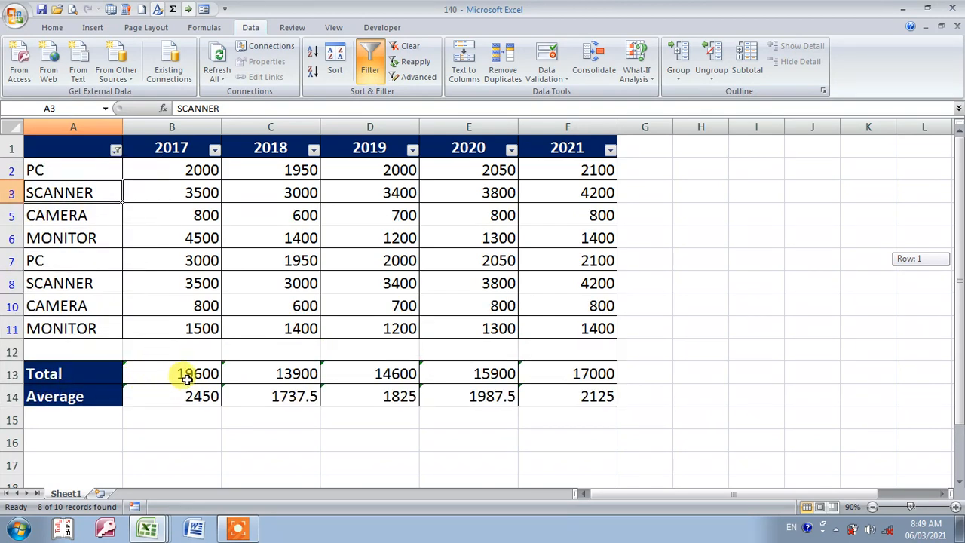
Step: Turn off filtering so that all product rows show, and minimize the workbook window
click(370, 64)
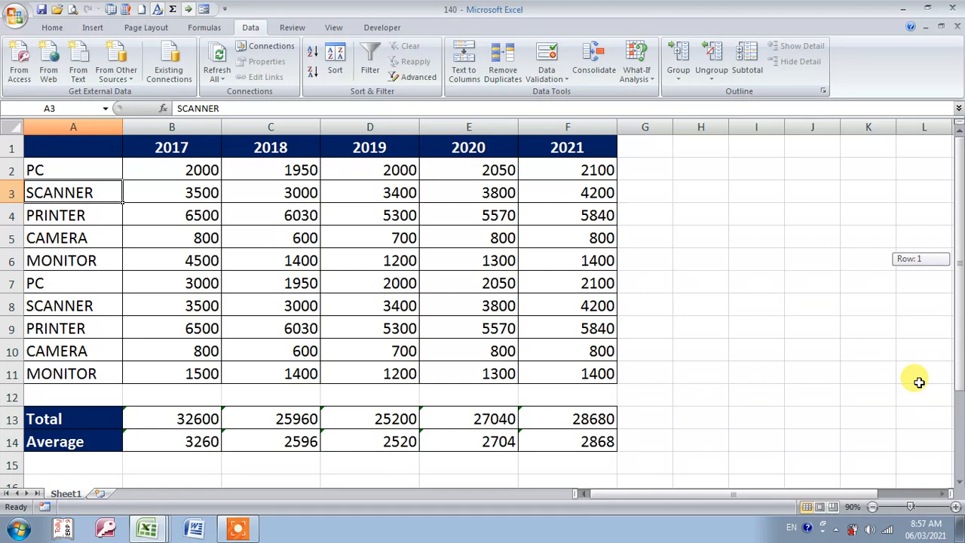
click(904, 8)
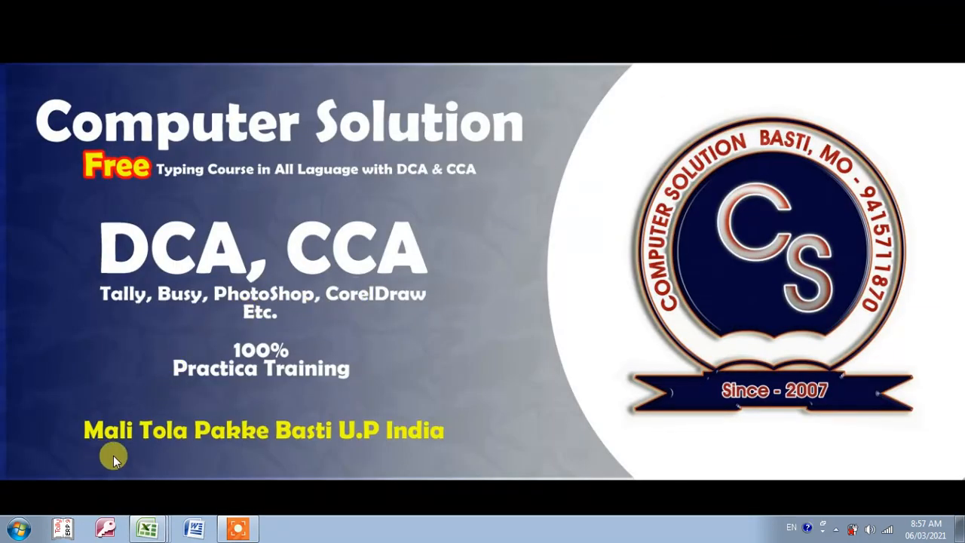